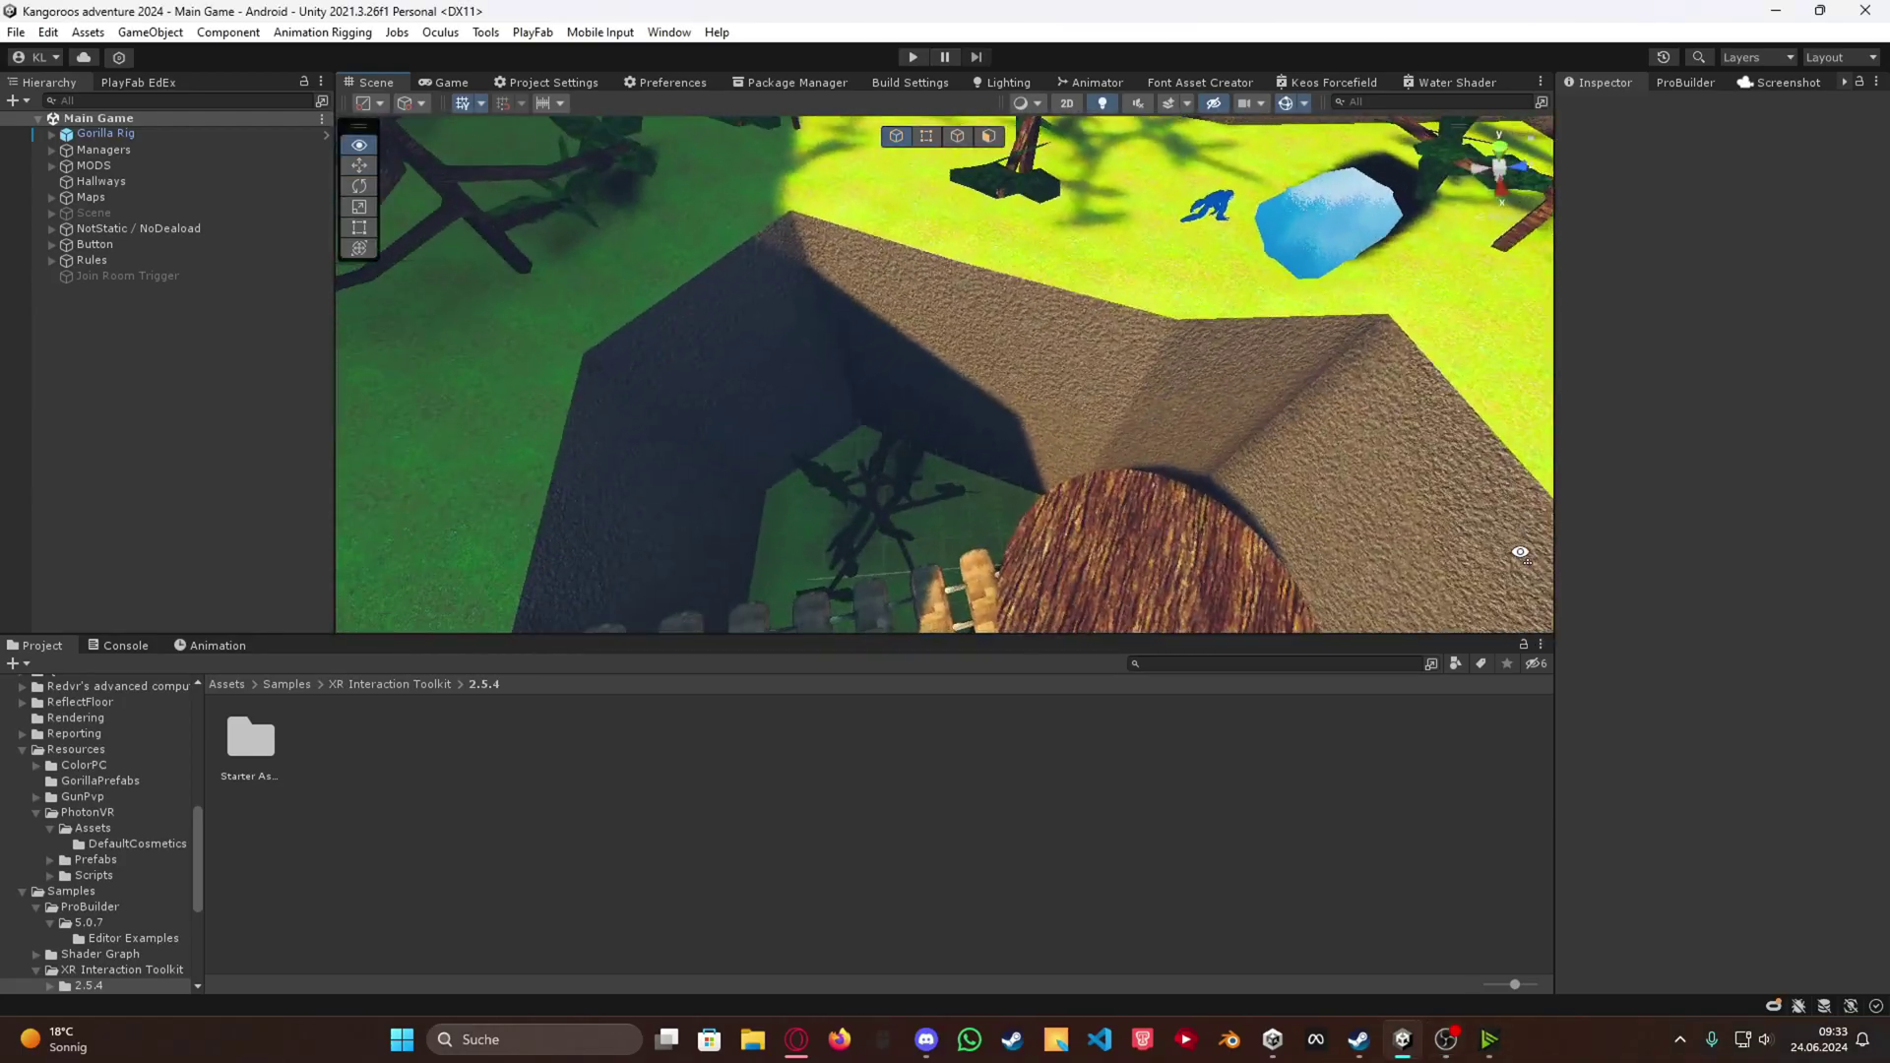
Fly the Scene view past the Snap Turn sign, then bring up the Package Manager
{"action": "right_click_drag", "start_coordinate": [511, 489], "coordinate": [1133, 401]}
{"action": "right_click_drag", "start_coordinate": [919, 202], "coordinate": [898, 560]}
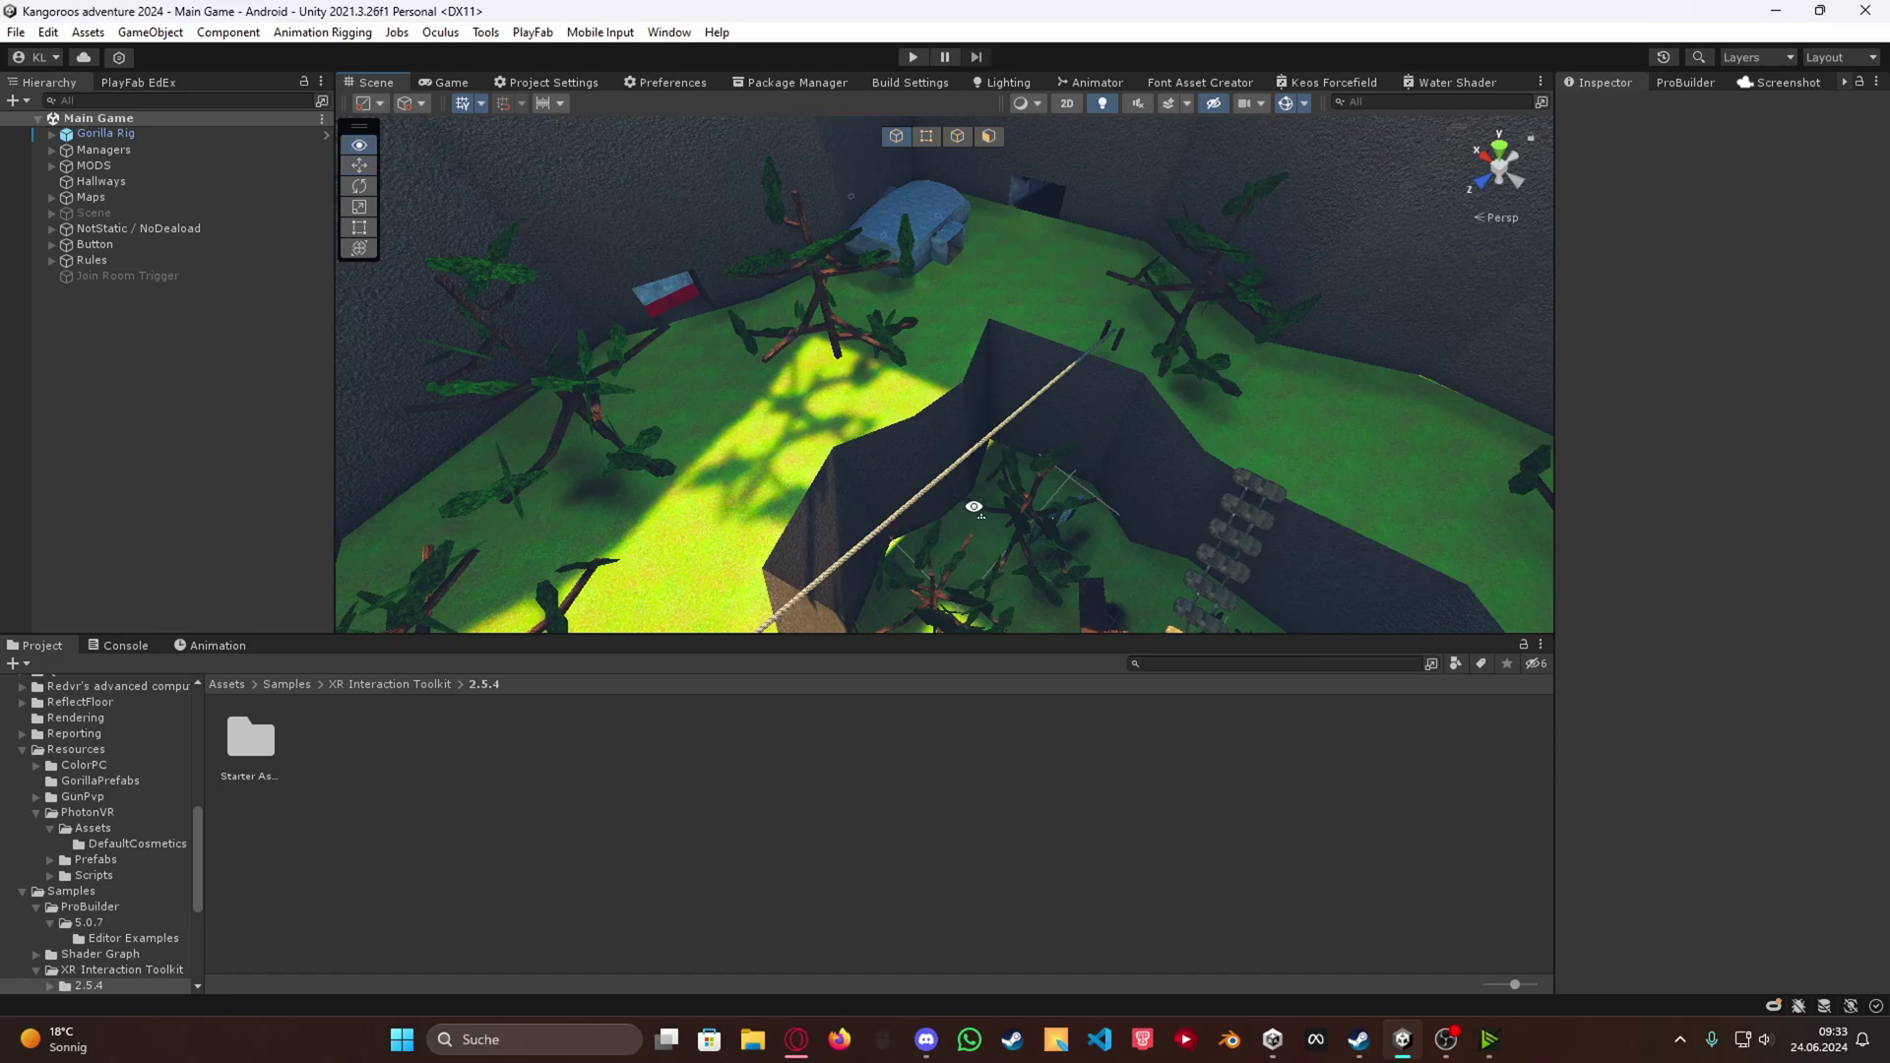
{"action": "right_click_drag", "start_coordinate": [972, 519], "coordinate": [886, 523]}
{"action": "left_click", "coordinate": [789, 81]}
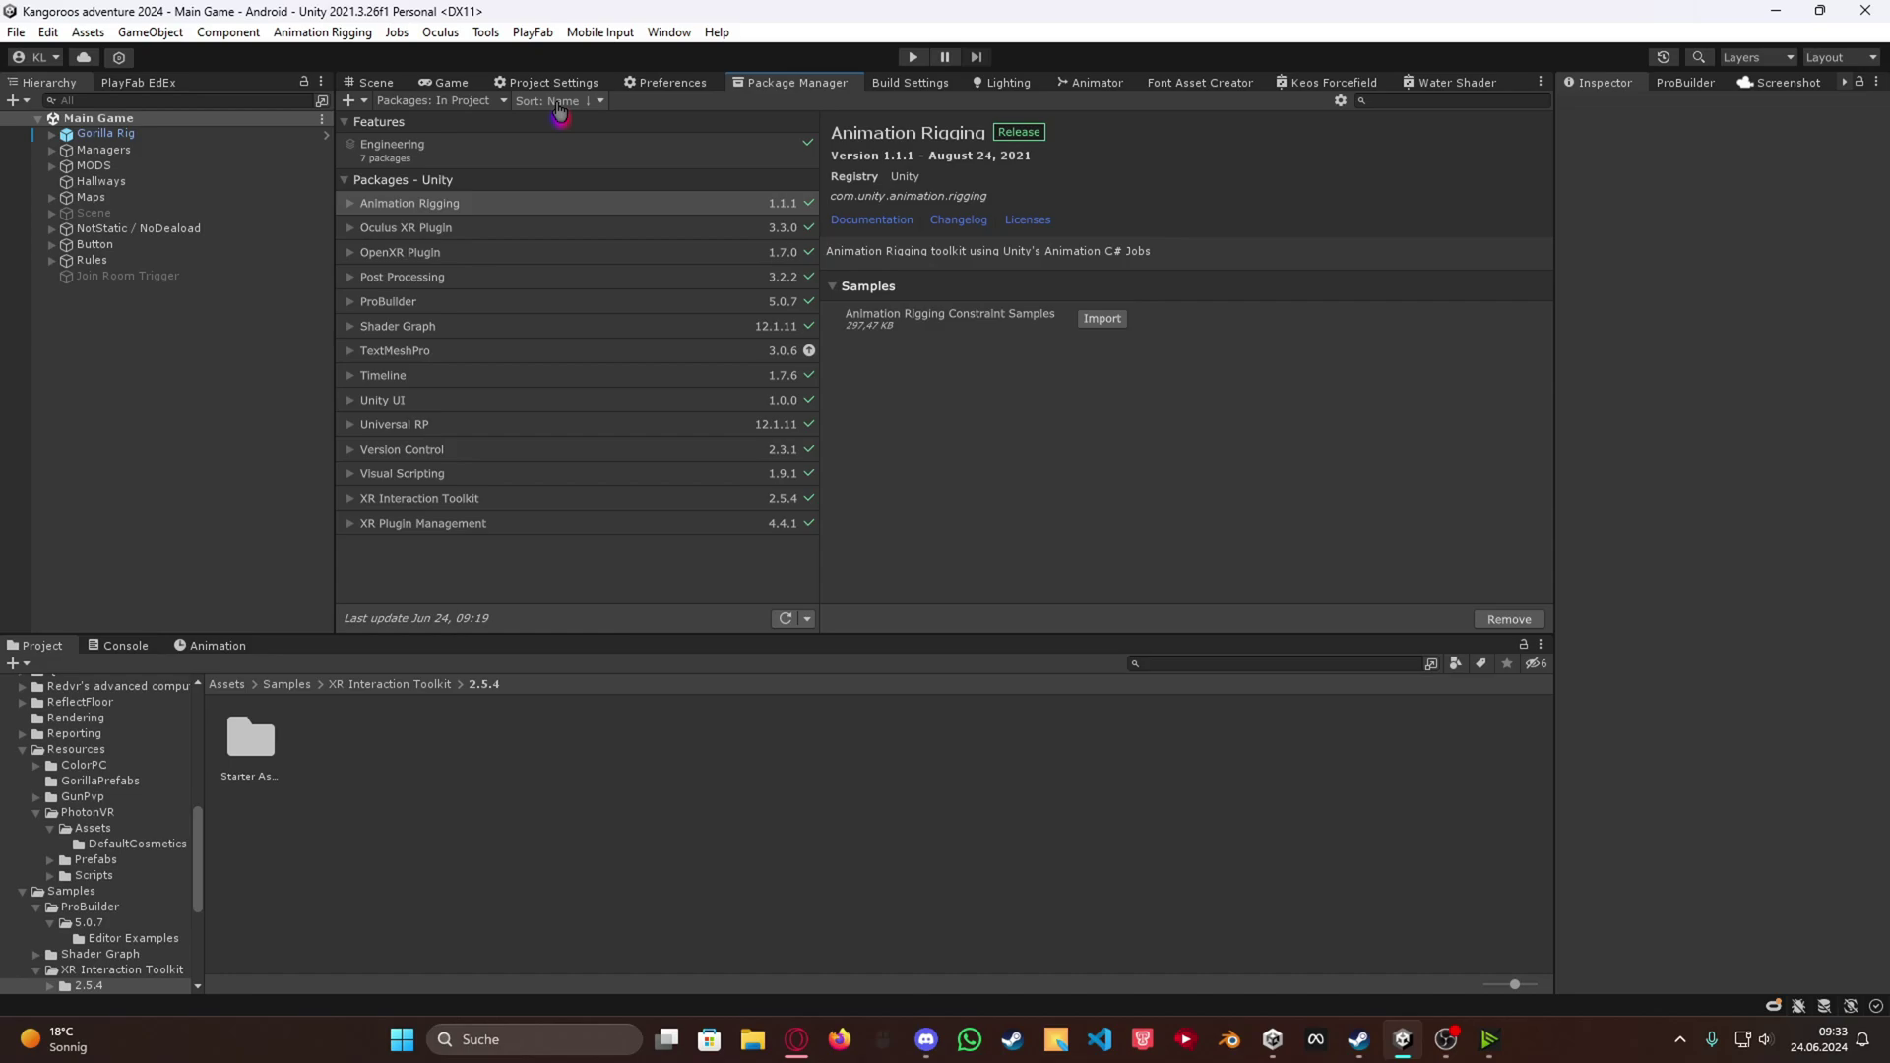
Show the XR Interaction Toolkit package details and its changelog
{"action": "left_click", "coordinate": [463, 499]}
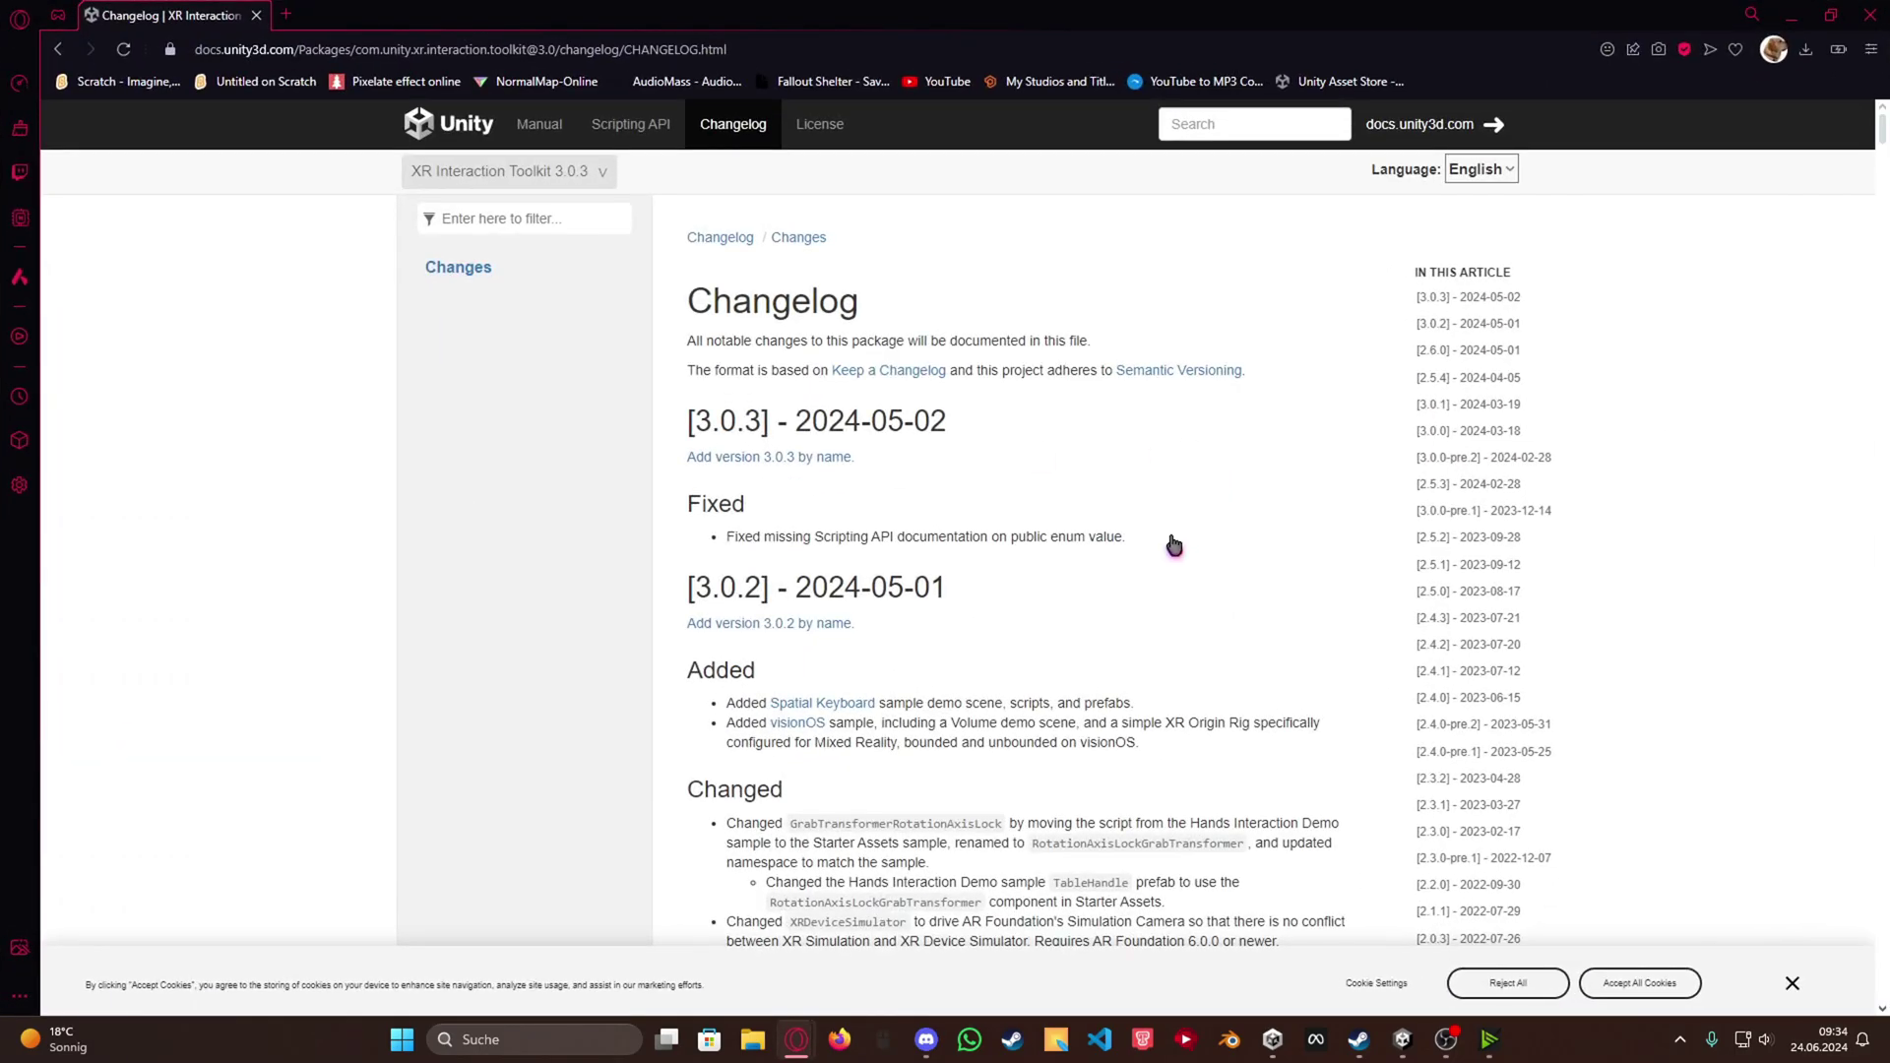
Scroll the changelog to the [2.5.4] - 2024-04-05 section and highlight its heading
{"action": "scroll", "coordinate": [866, 512], "scroll_direction": "down", "scroll_amount": 10}
{"action": "scroll", "coordinate": [879, 515], "scroll_direction": "down", "scroll_amount": 12}
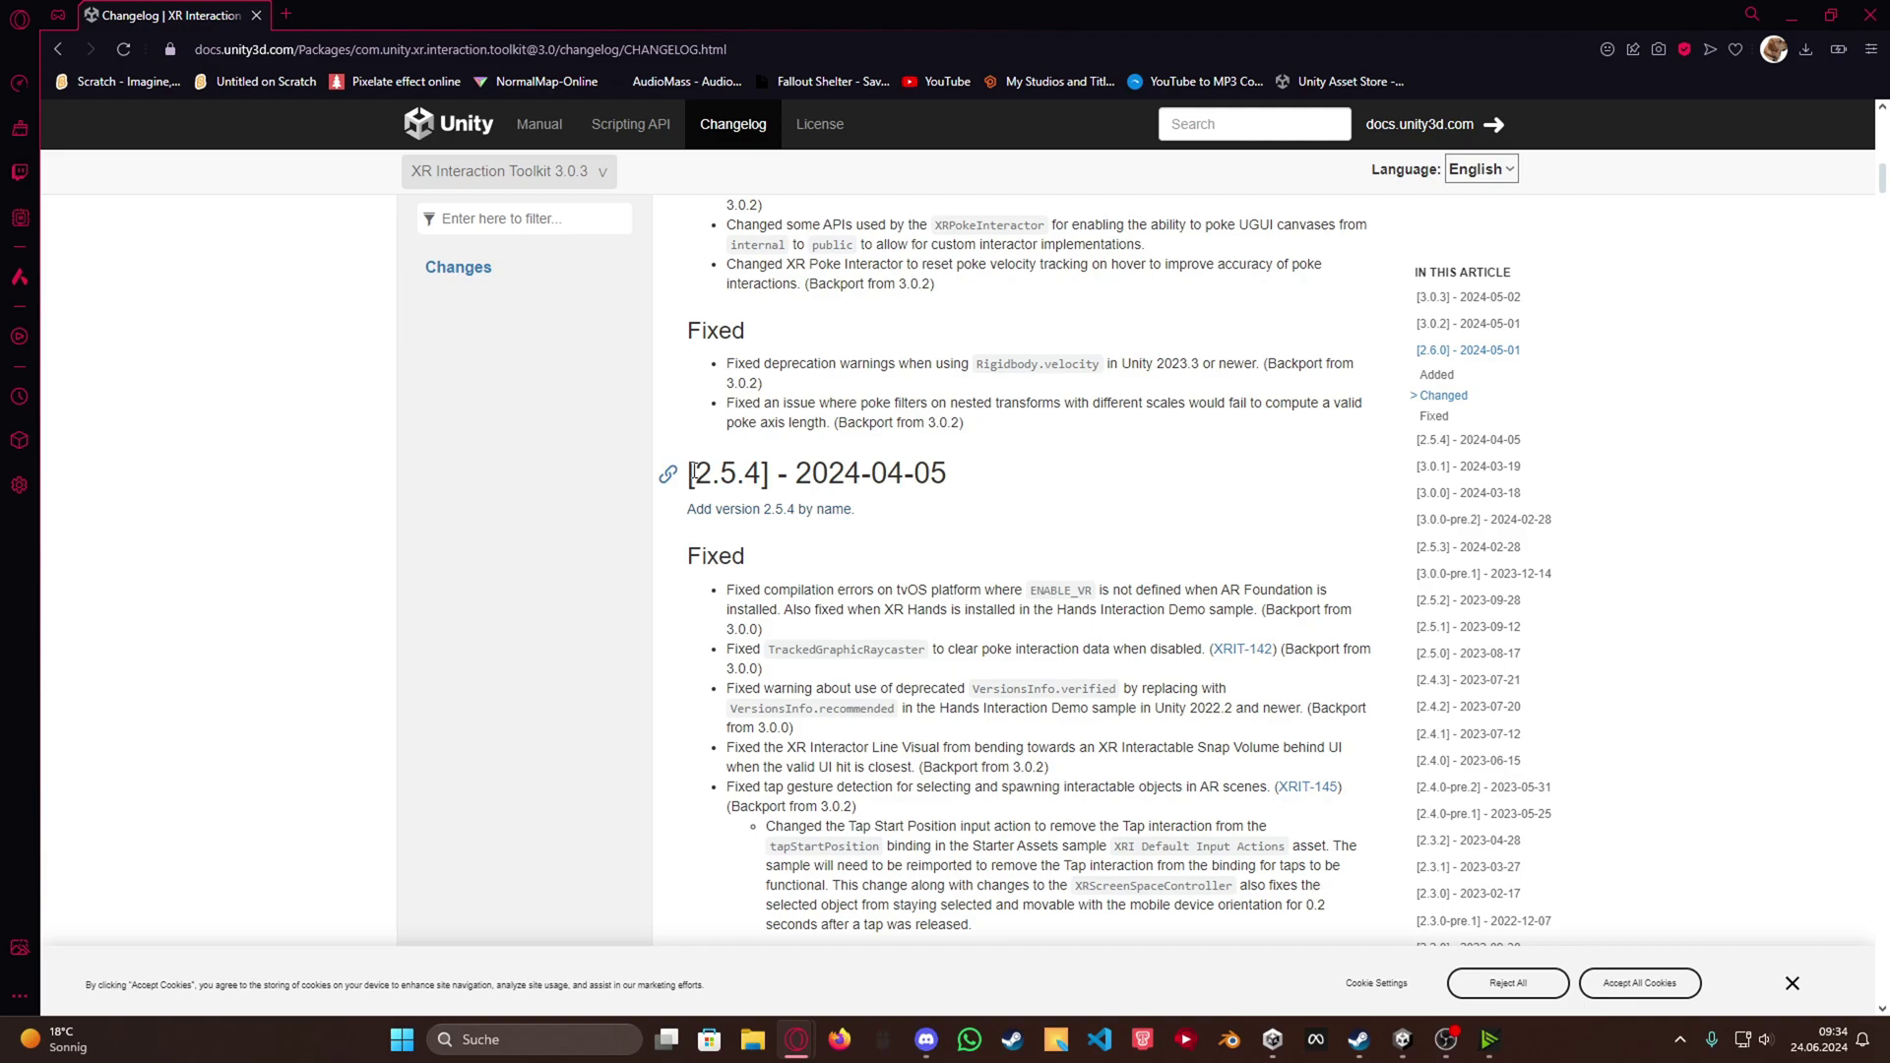
{"action": "left_click_drag", "start_coordinate": [693, 474], "coordinate": [894, 473]}
{"action": "left_click", "coordinate": [1051, 494]}
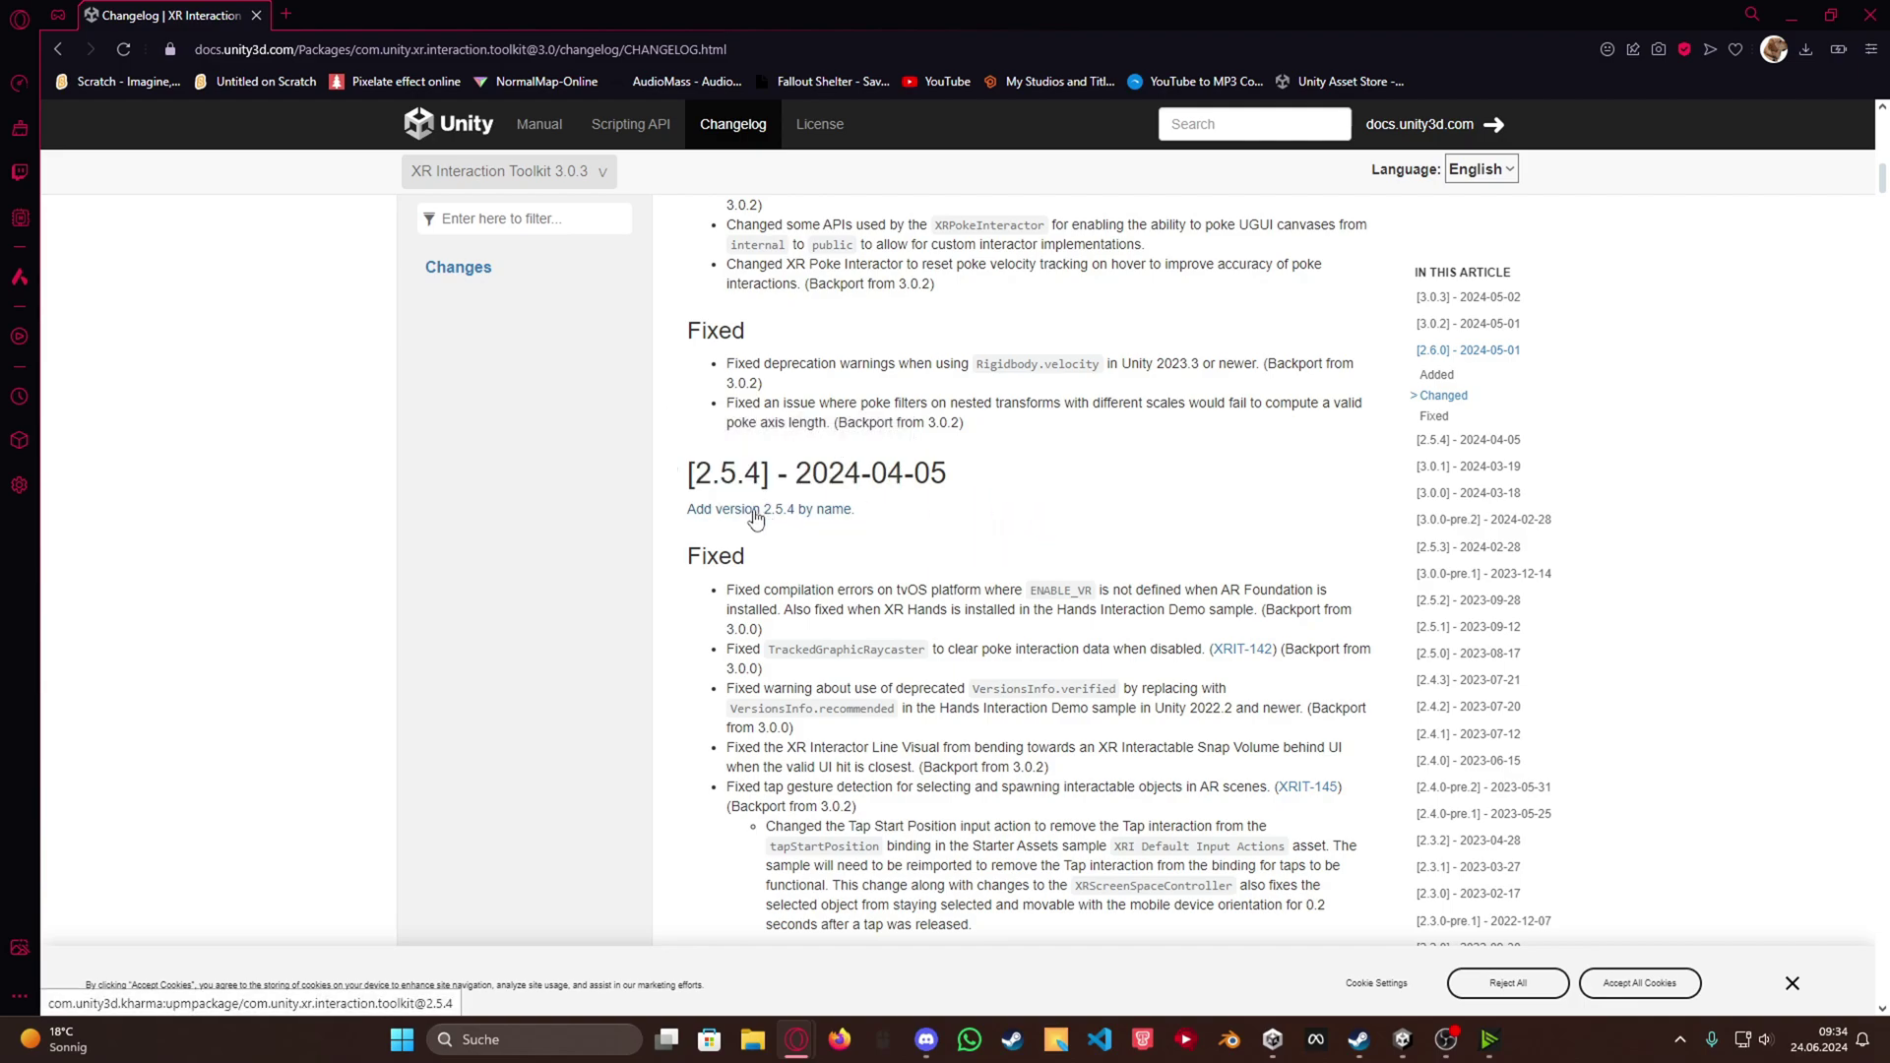
Add XR Interaction Toolkit version 2.5.4 to the project by name
{"action": "left_click", "coordinate": [755, 512]}
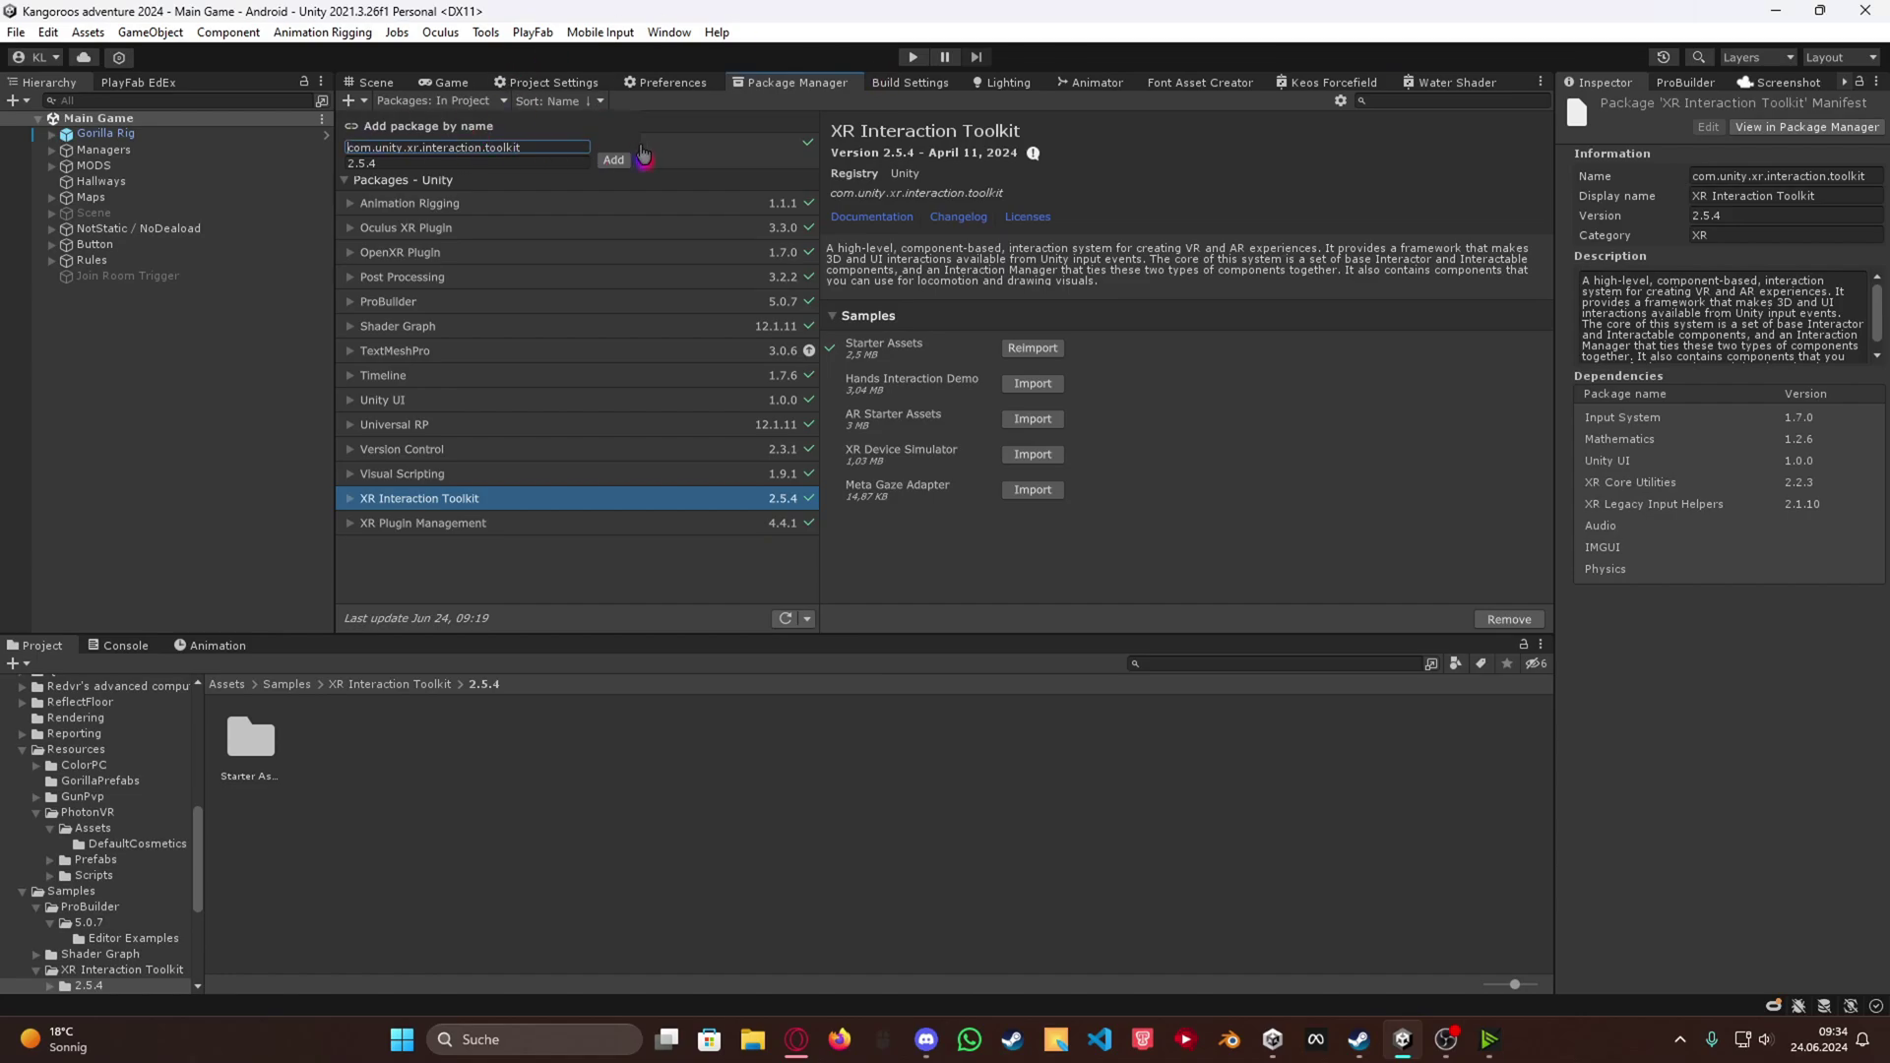
{"action": "left_click", "coordinate": [1483, 575]}
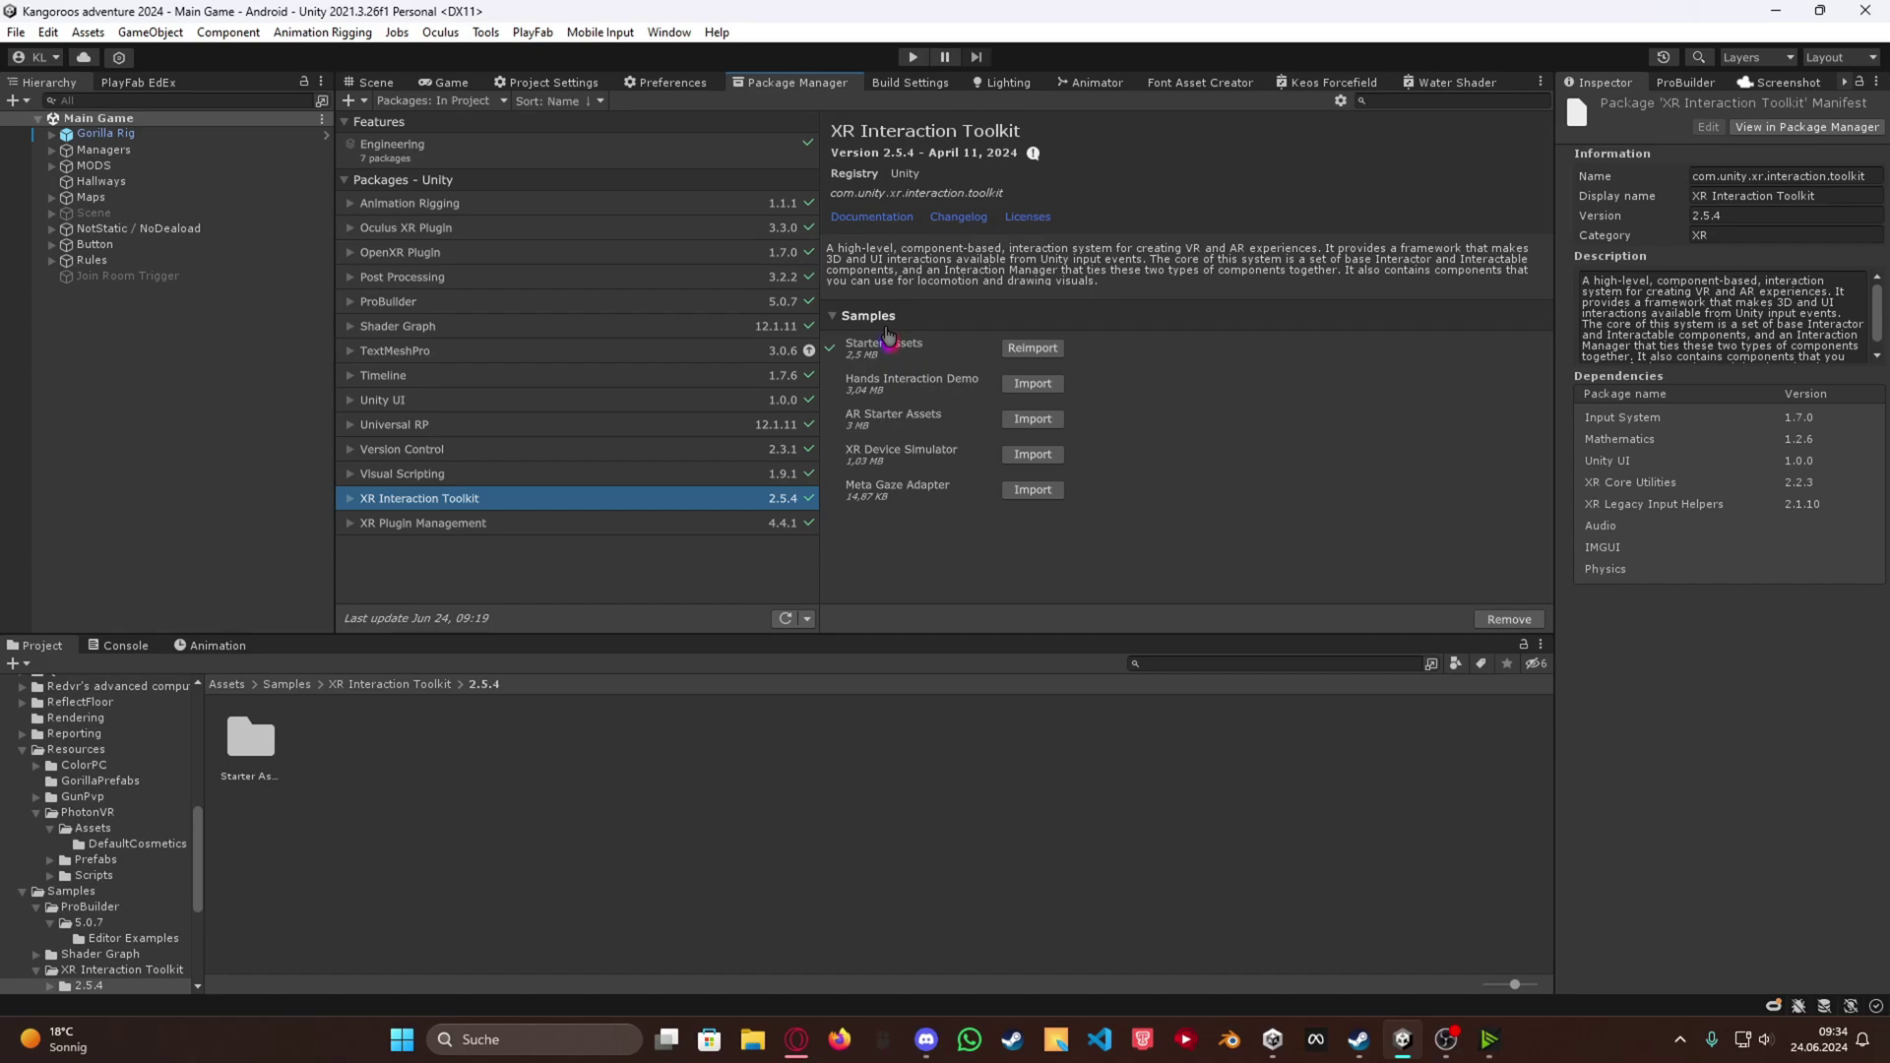
Return to the Scene view, expand Managers and select the existing Snap Turn object
{"action": "left_click", "coordinate": [374, 82]}
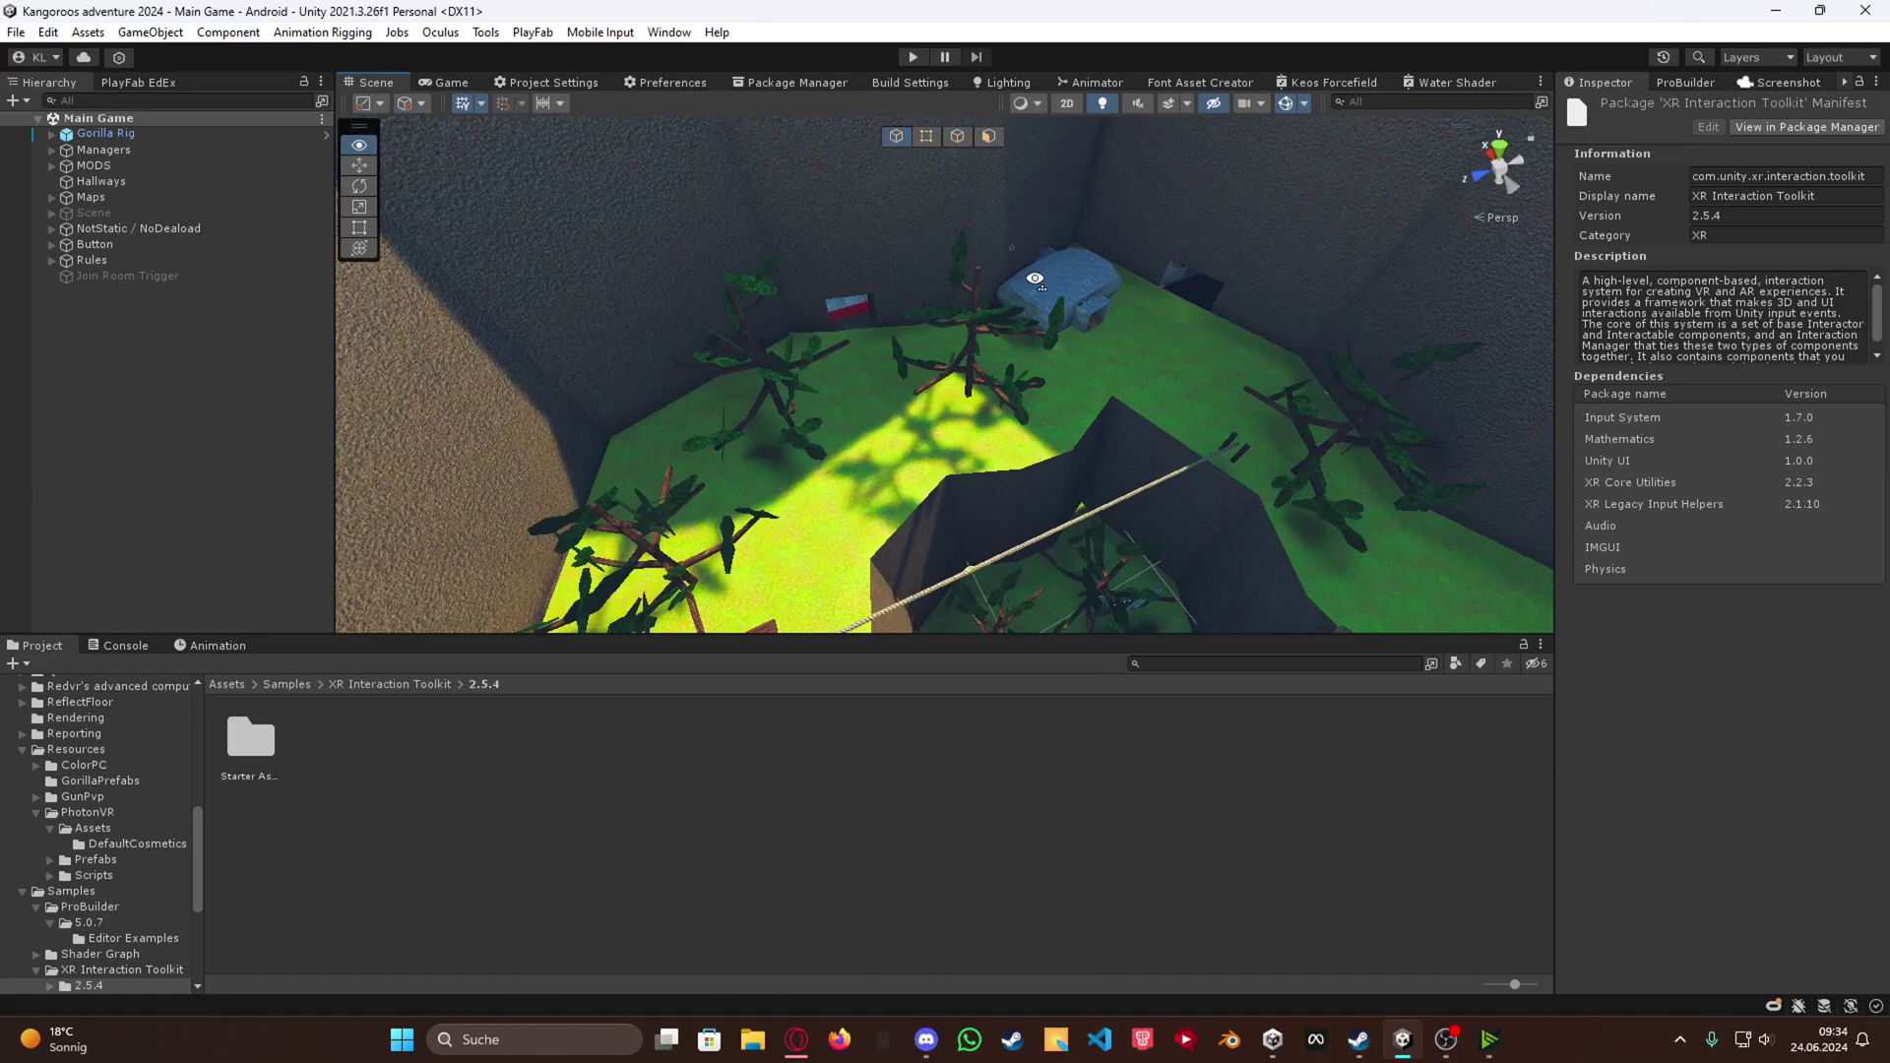
{"action": "right_click_drag", "start_coordinate": [1035, 279], "coordinate": [1023, 285]}
{"action": "left_click", "coordinate": [52, 149]}
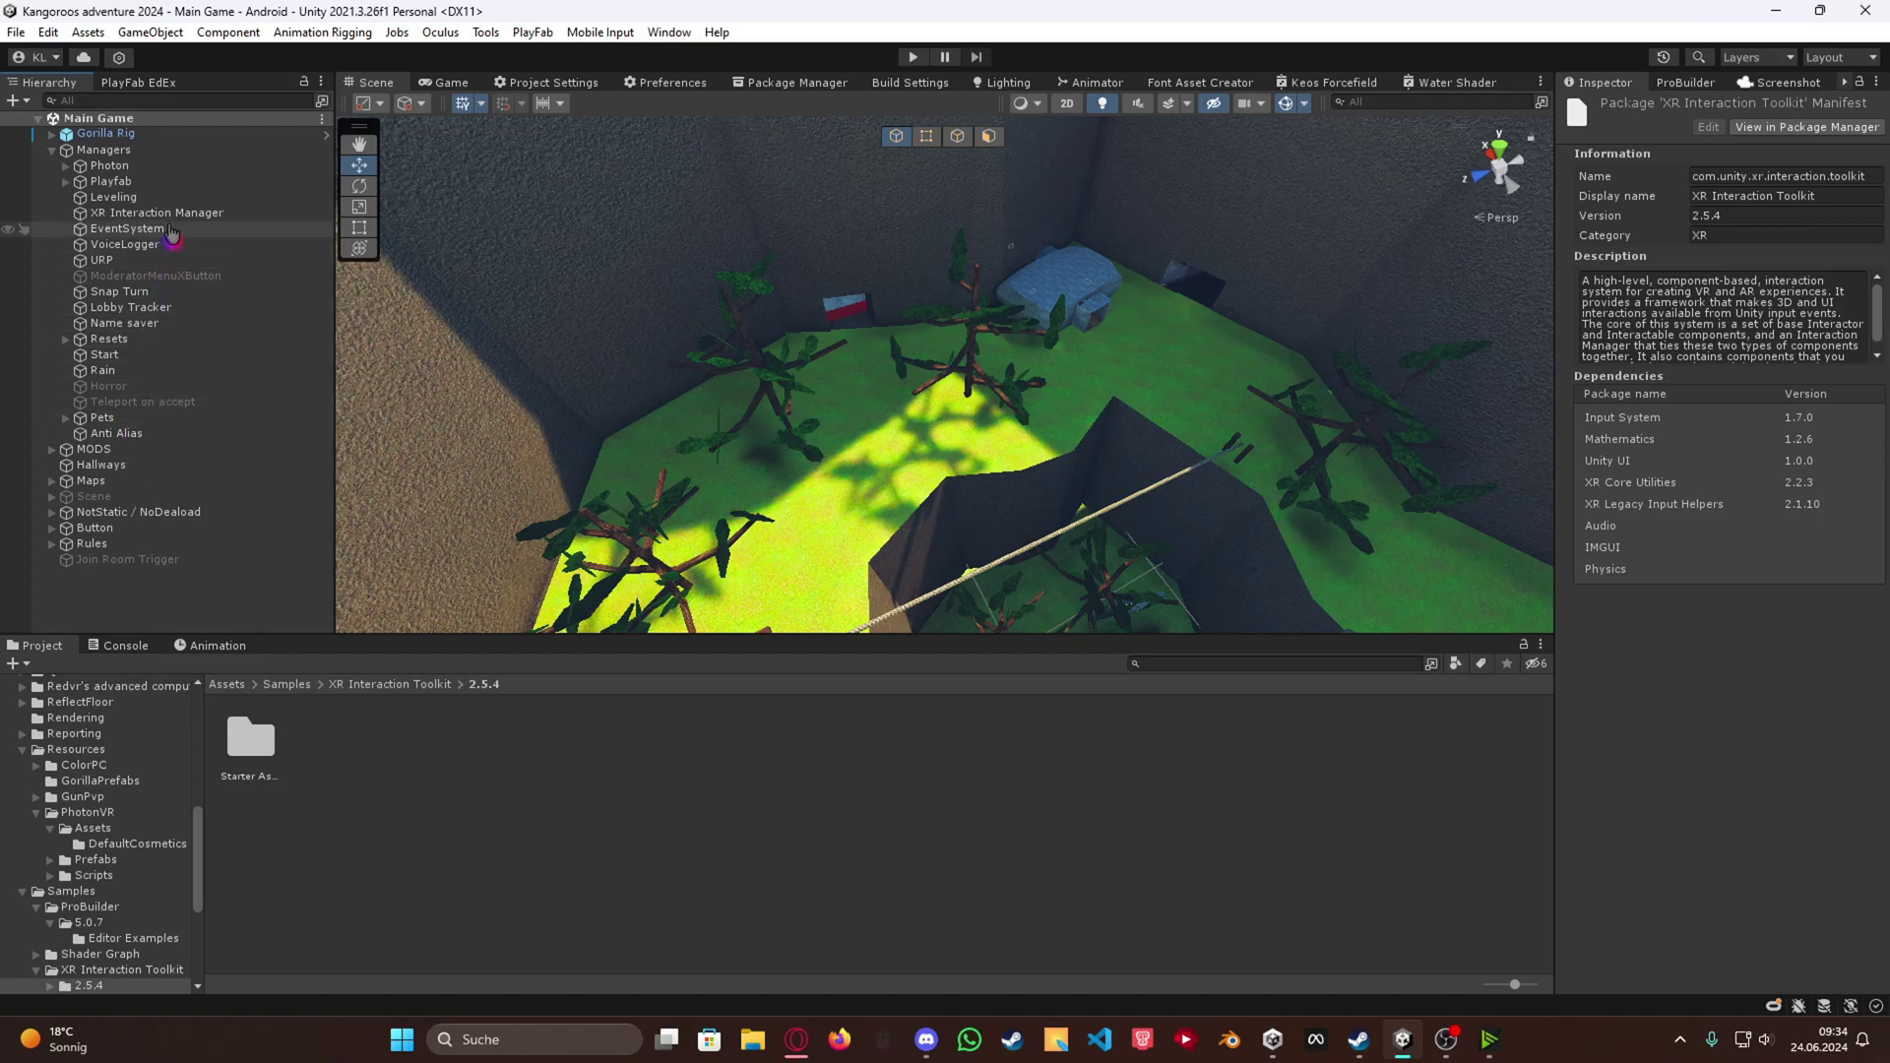
{"action": "left_click", "coordinate": [148, 291]}
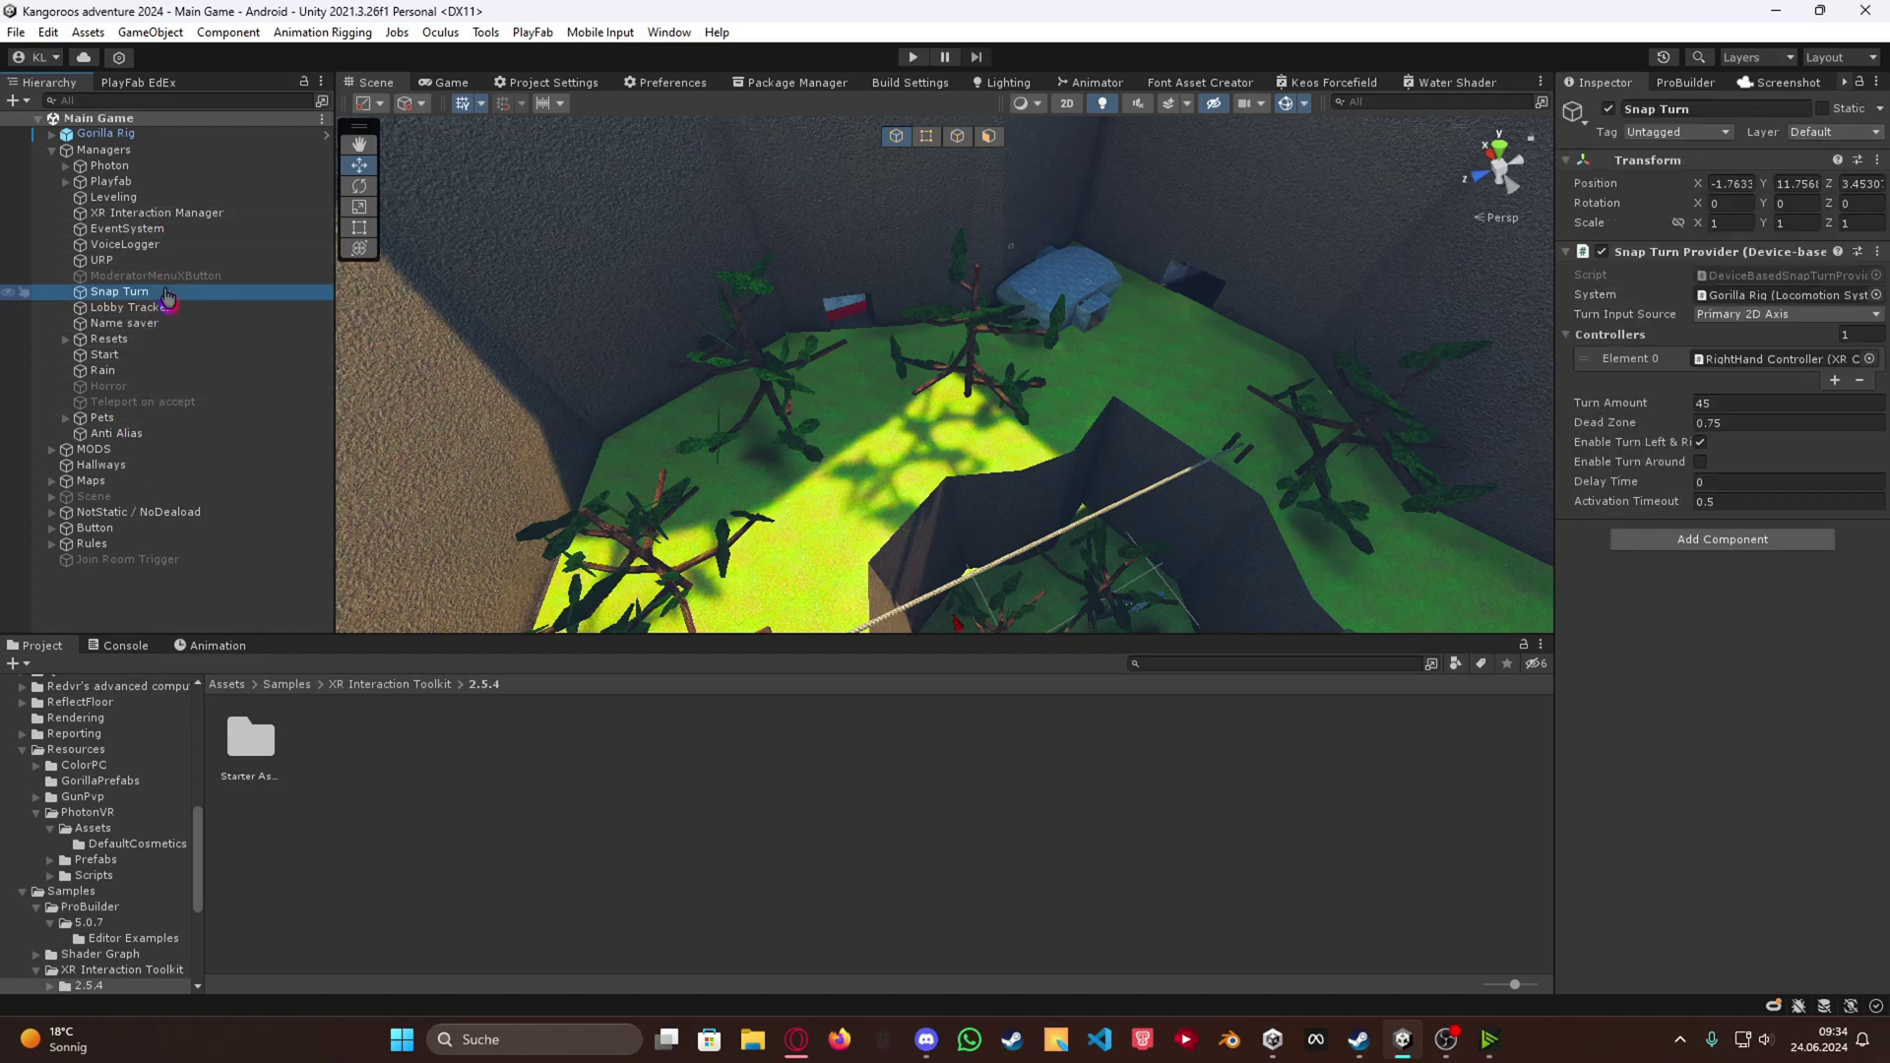
Create an empty child of Managers and name it Snap Turn
{"action": "right_click", "coordinate": [118, 150]}
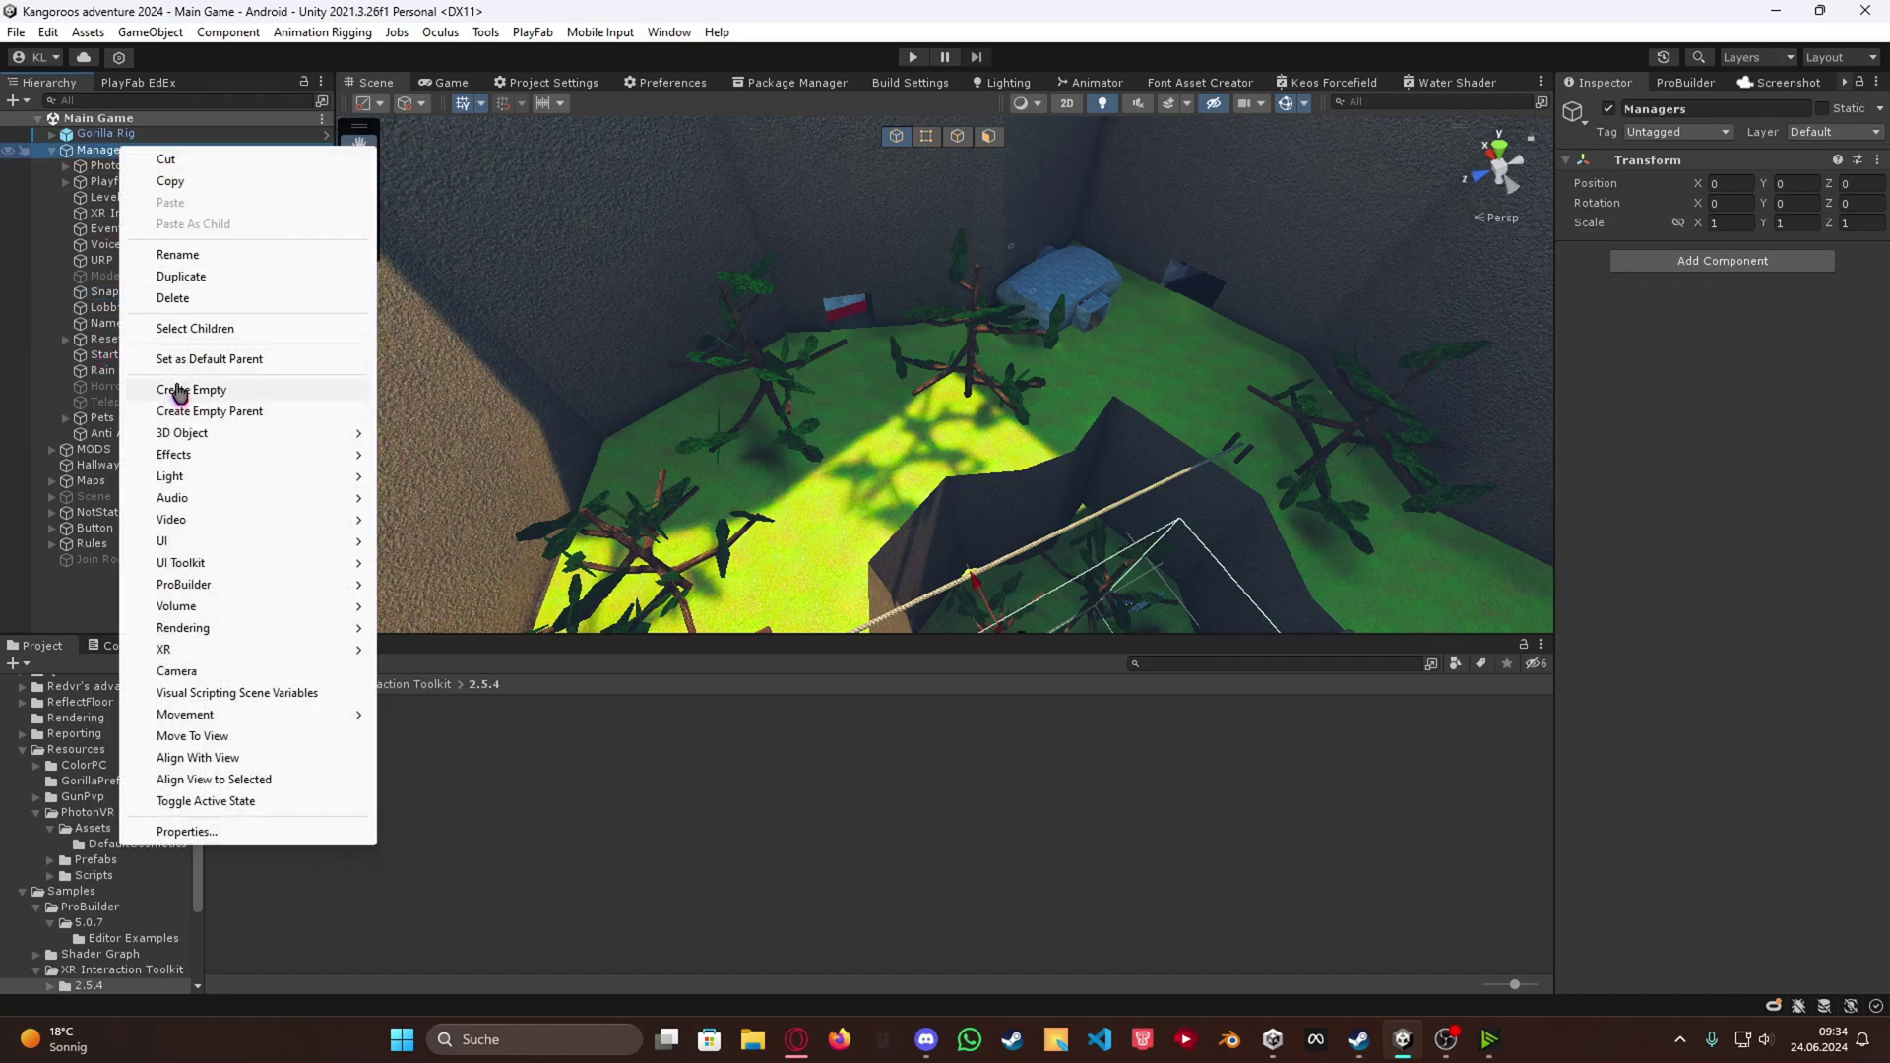
{"action": "left_click", "coordinate": [193, 390]}
{"action": "left_click", "coordinate": [1758, 110]}
{"action": "type", "text": "Snap Turn"}
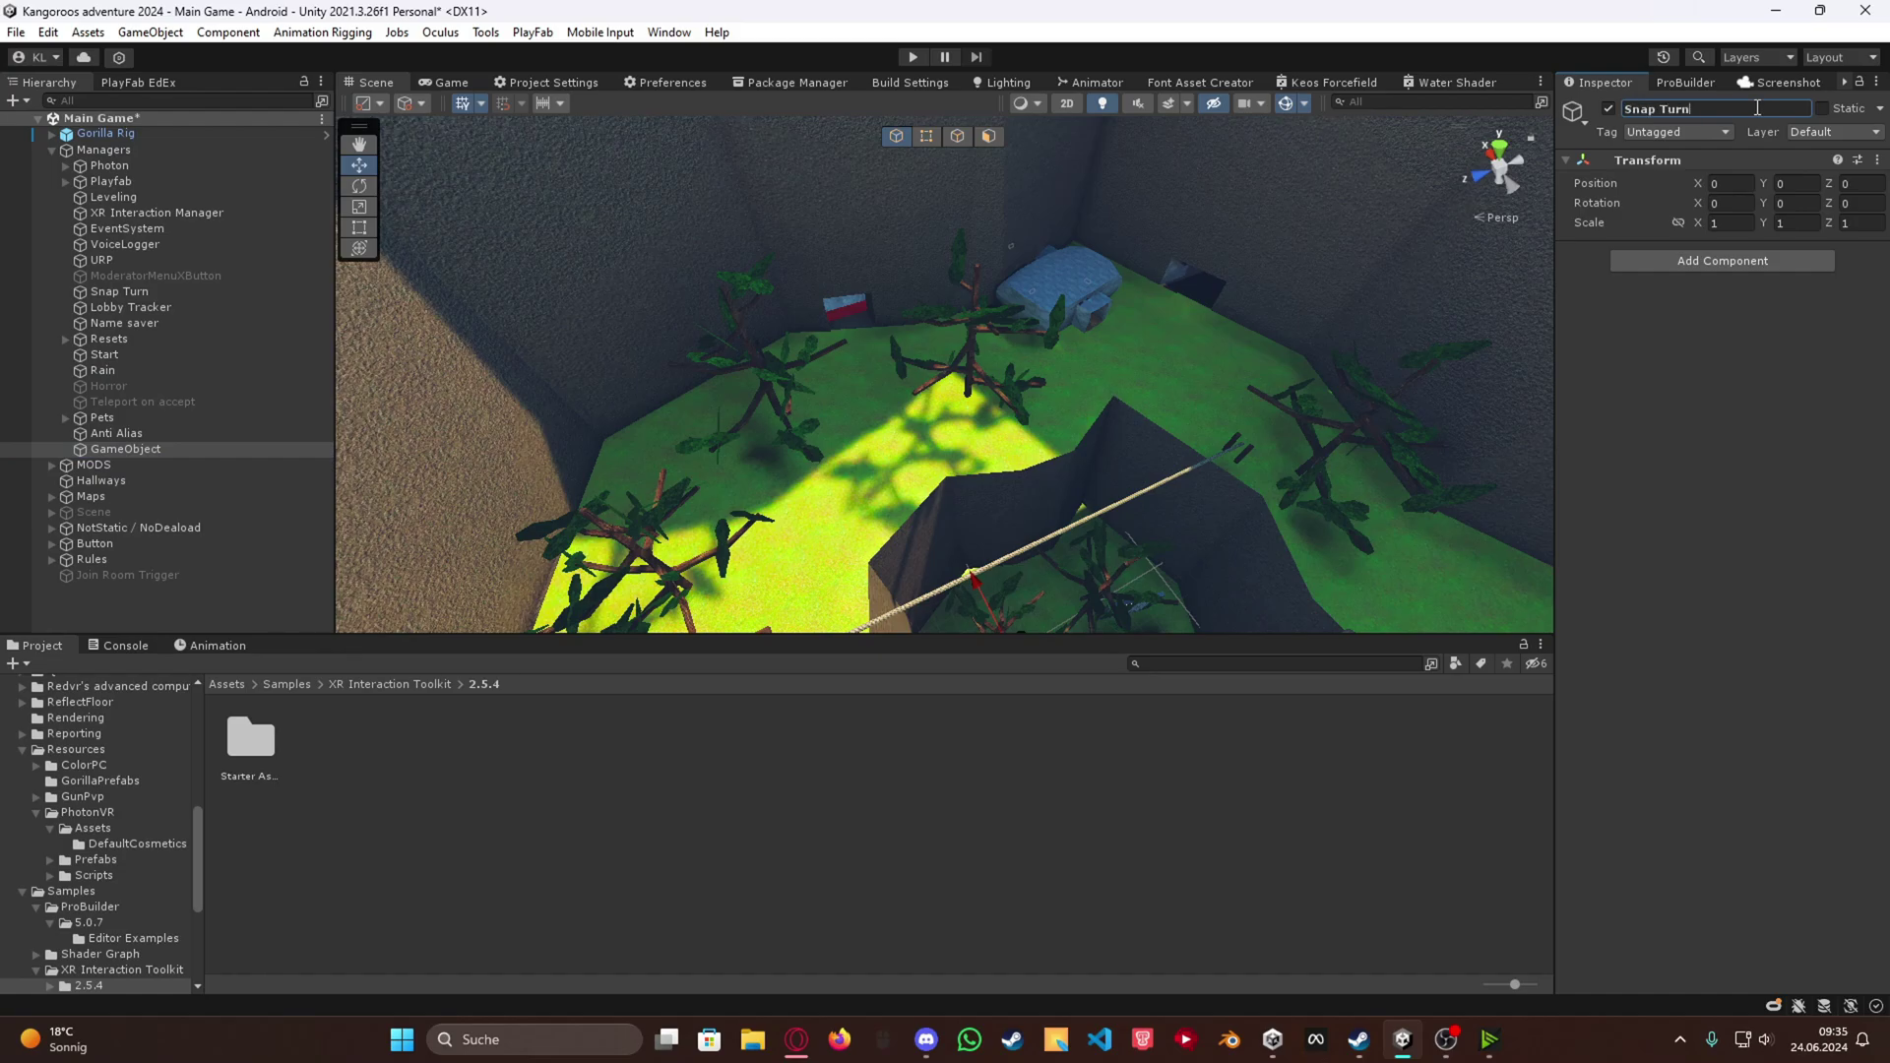
{"action": "key", "text": "Return"}
Add a Snap Turn Provider (Device-based) component to the new Snap Turn
{"action": "left_click", "coordinate": [1767, 262]}
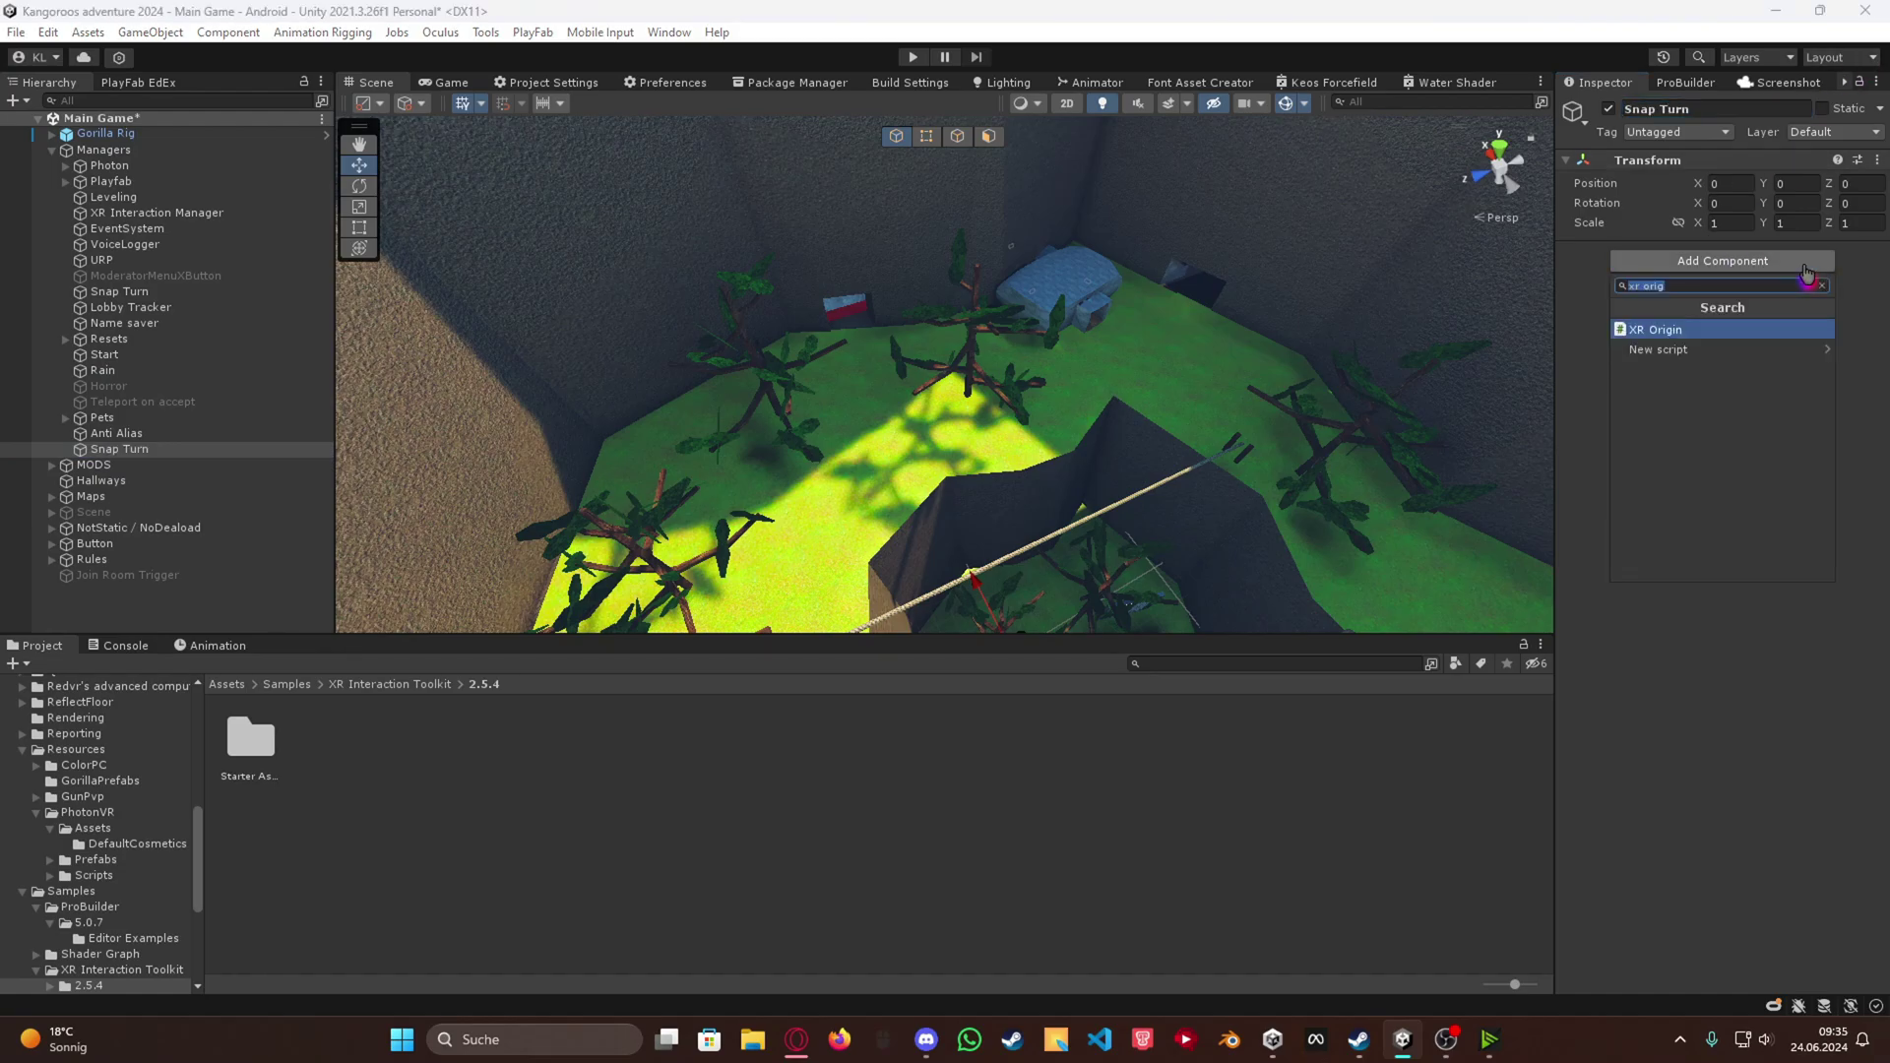
{"action": "type", "text": "snap"}
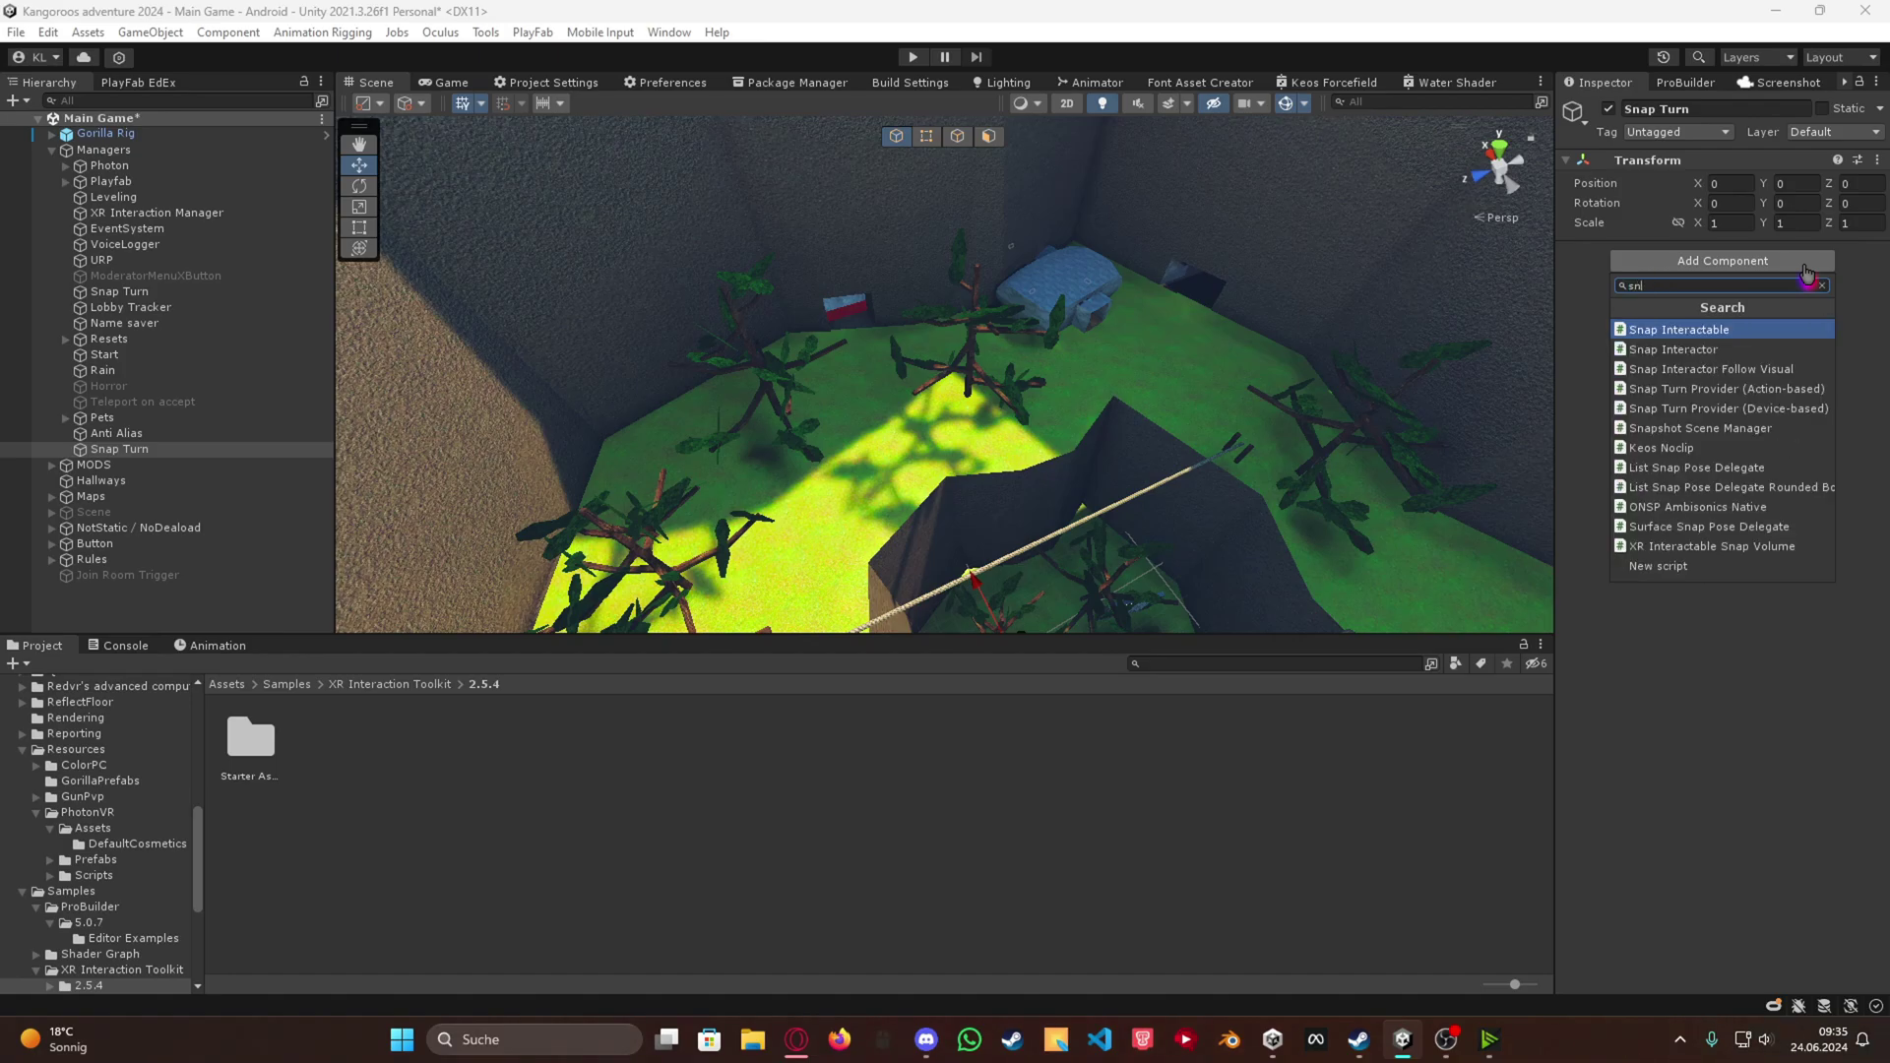
{"action": "left_click", "coordinate": [1803, 408]}
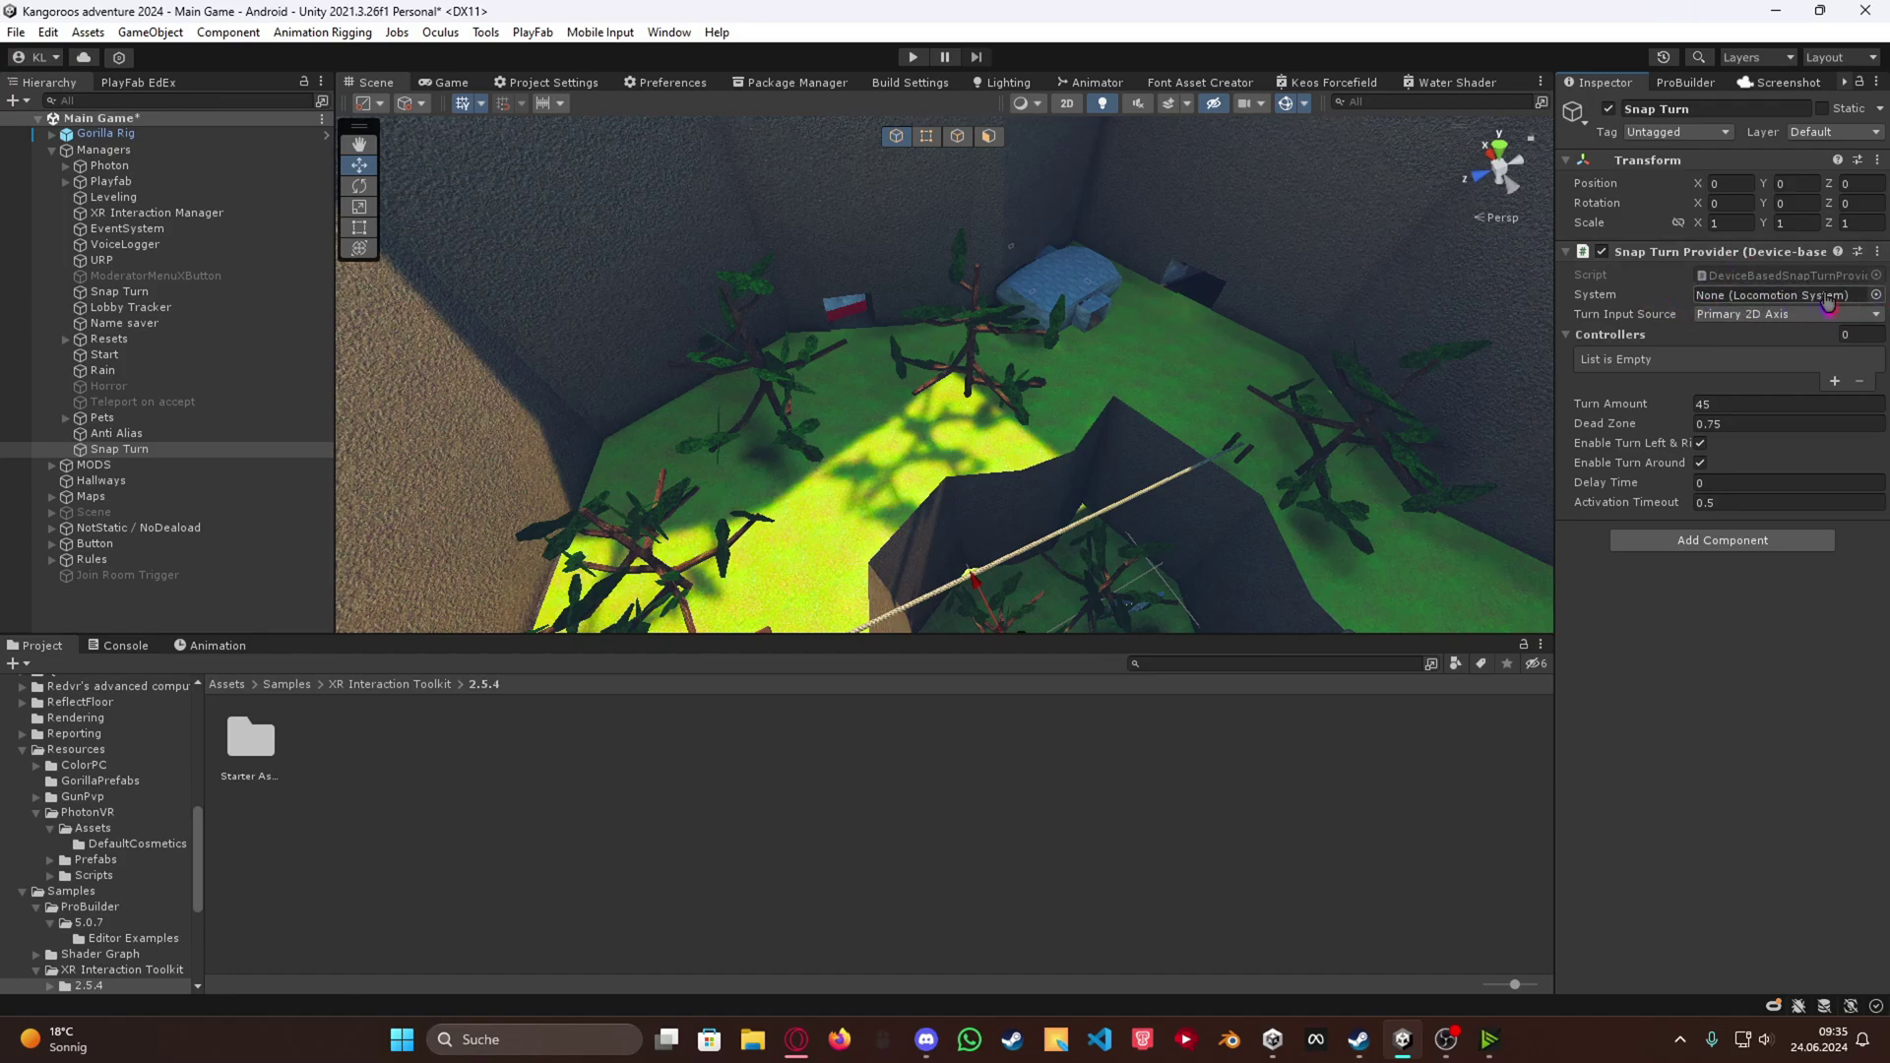
Try adding an XR Origin to Gorilla Rig and dismiss the already-present warning
{"action": "left_click", "coordinate": [105, 134]}
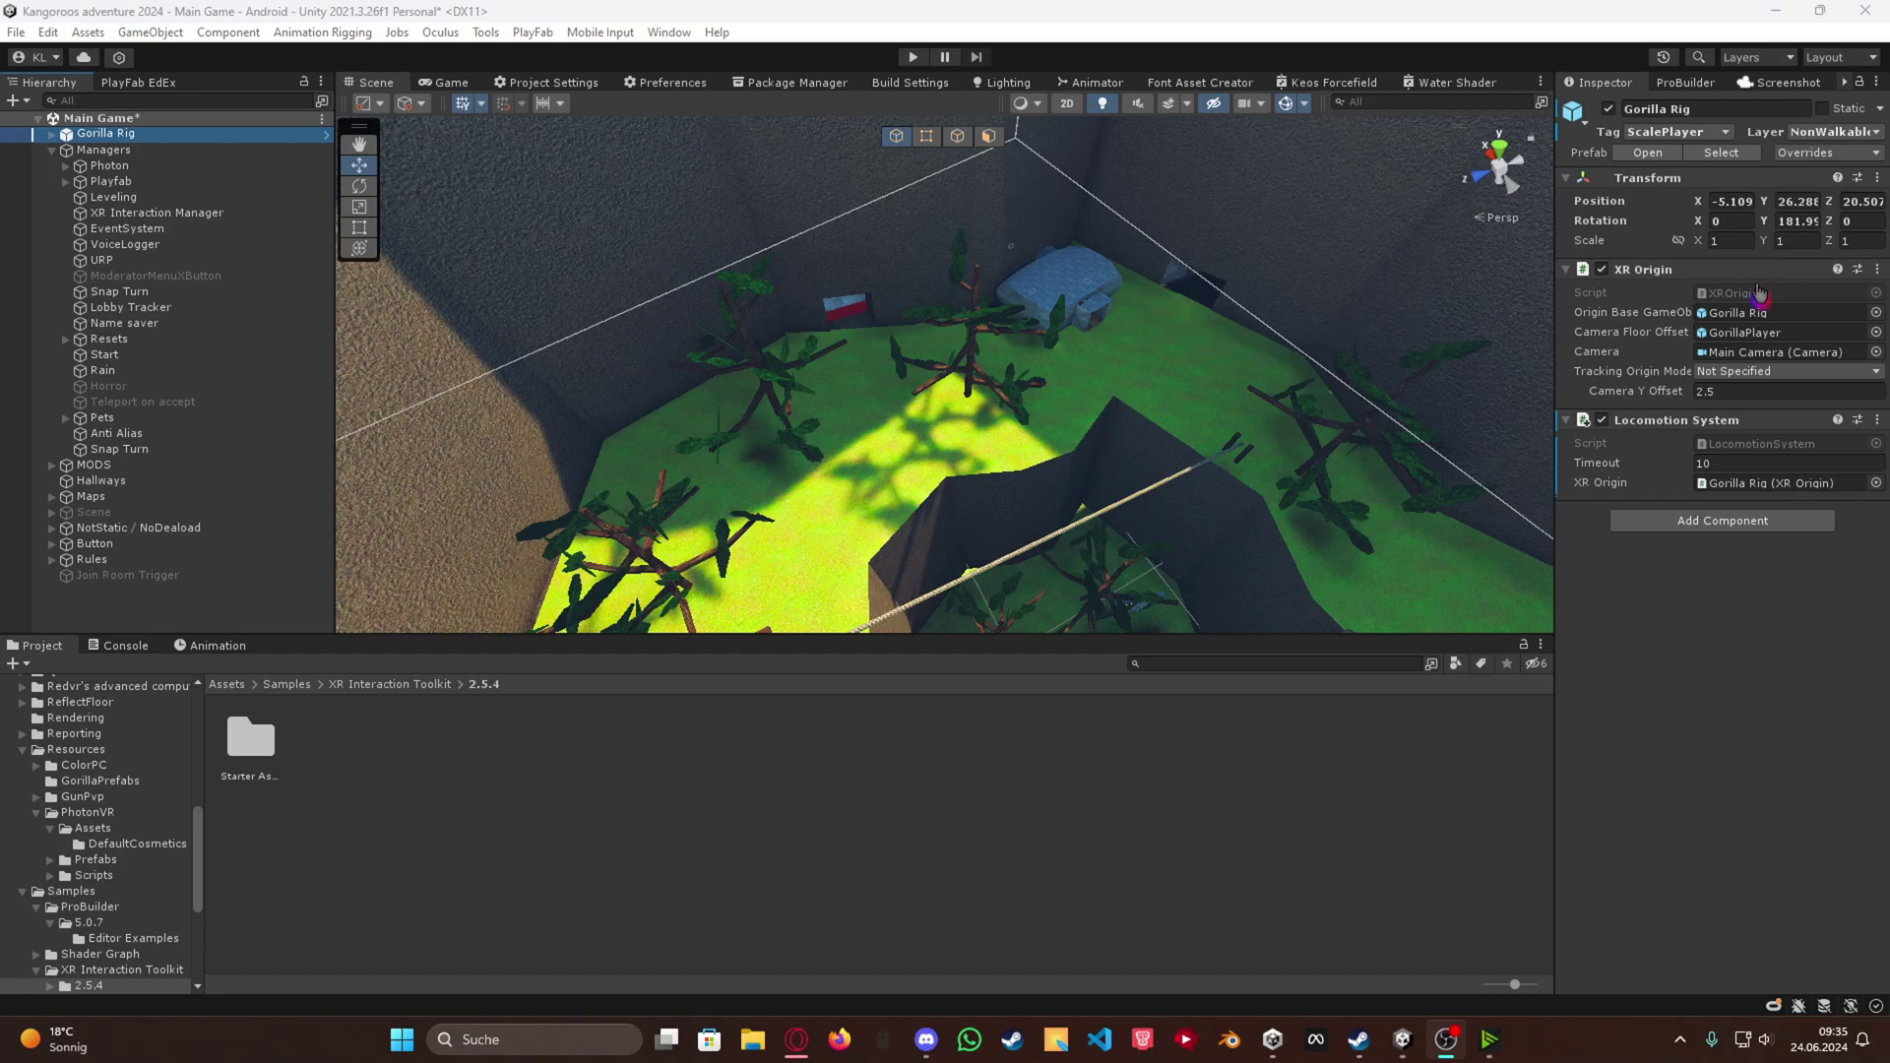
{"action": "left_click", "coordinate": [1755, 521]}
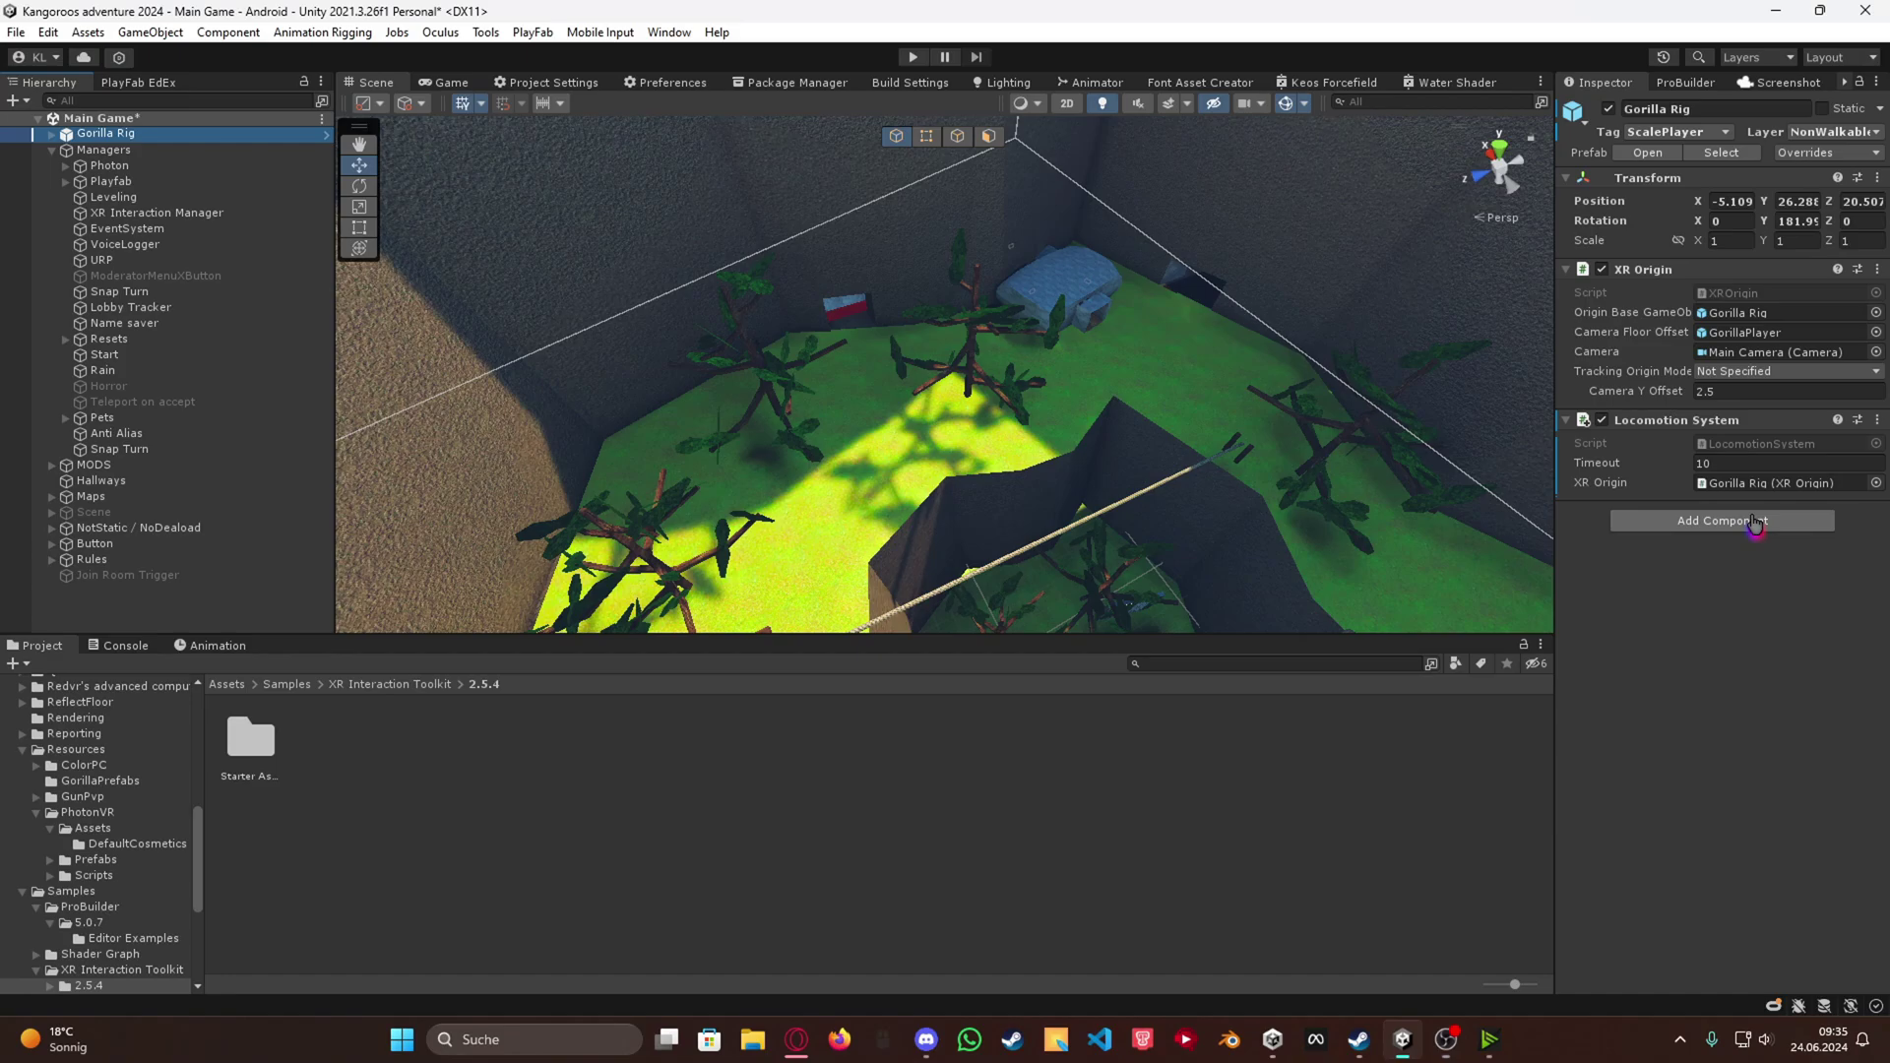
{"action": "type", "text": "xr orig"}
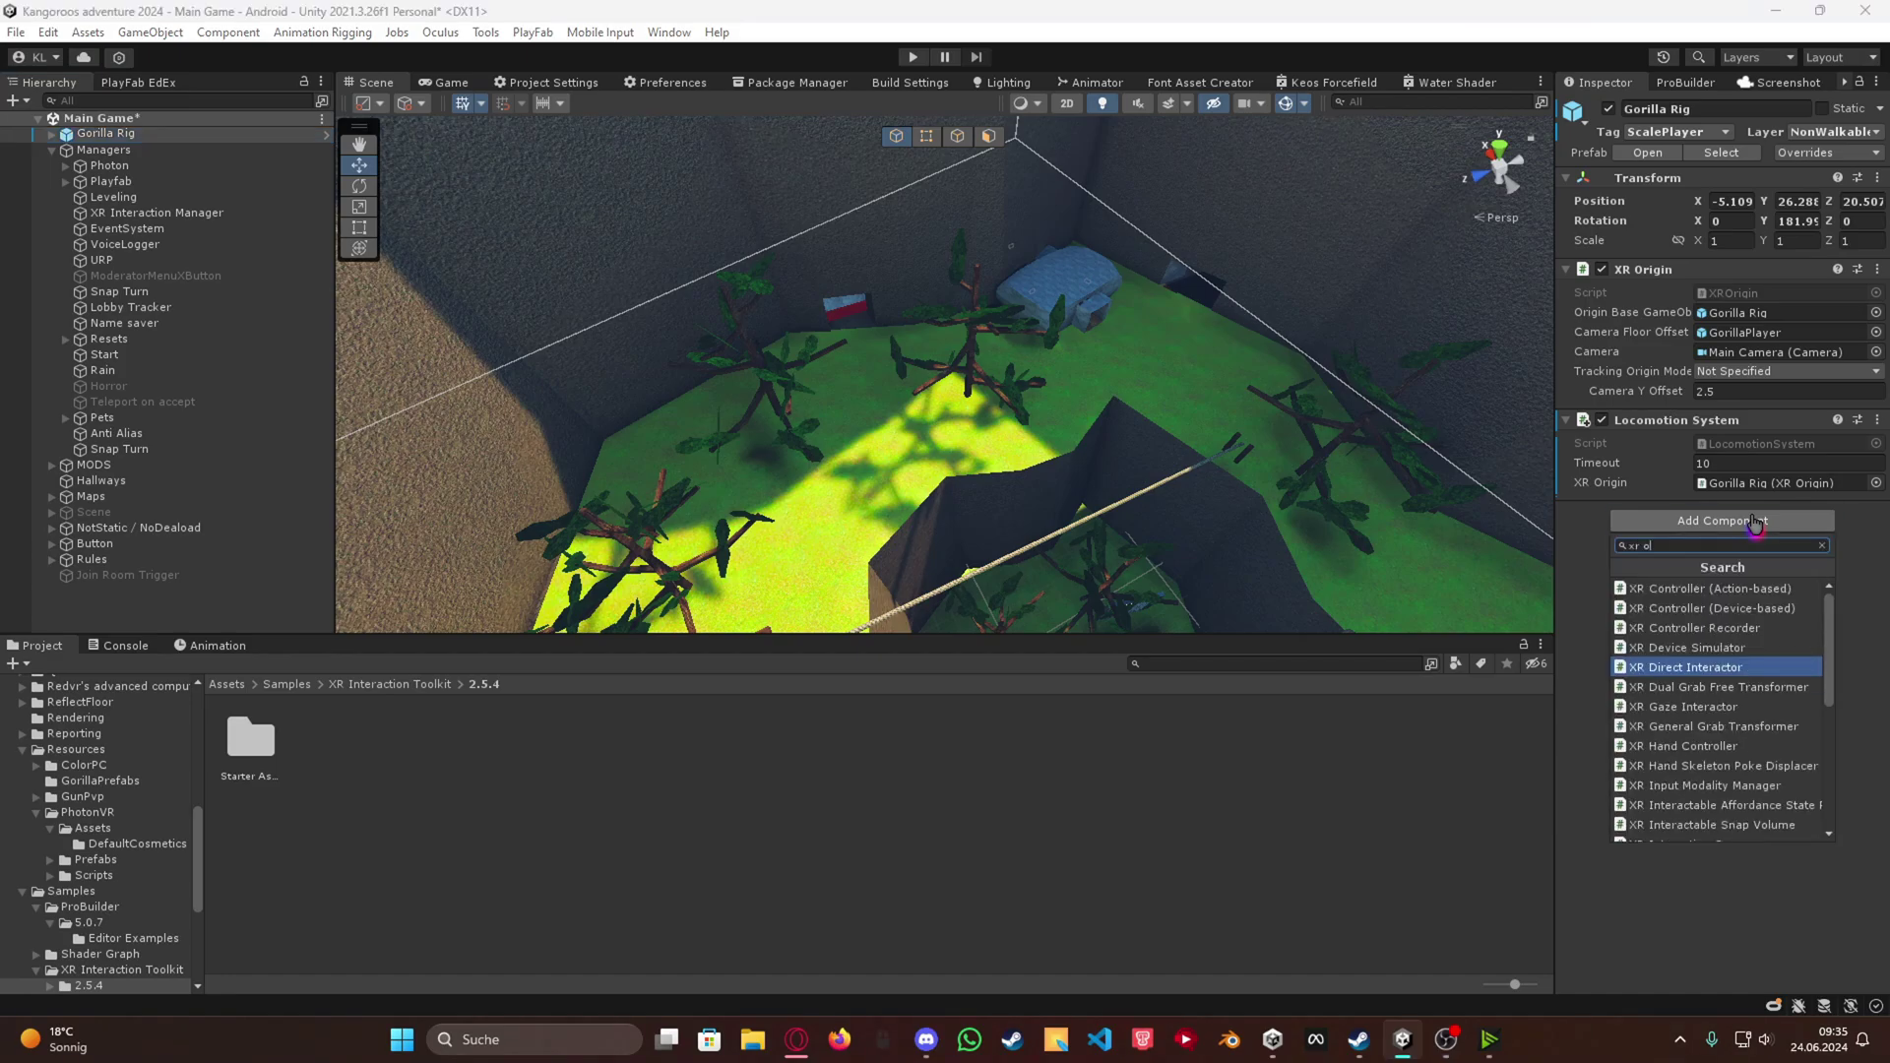
{"action": "left_click", "coordinate": [1671, 597]}
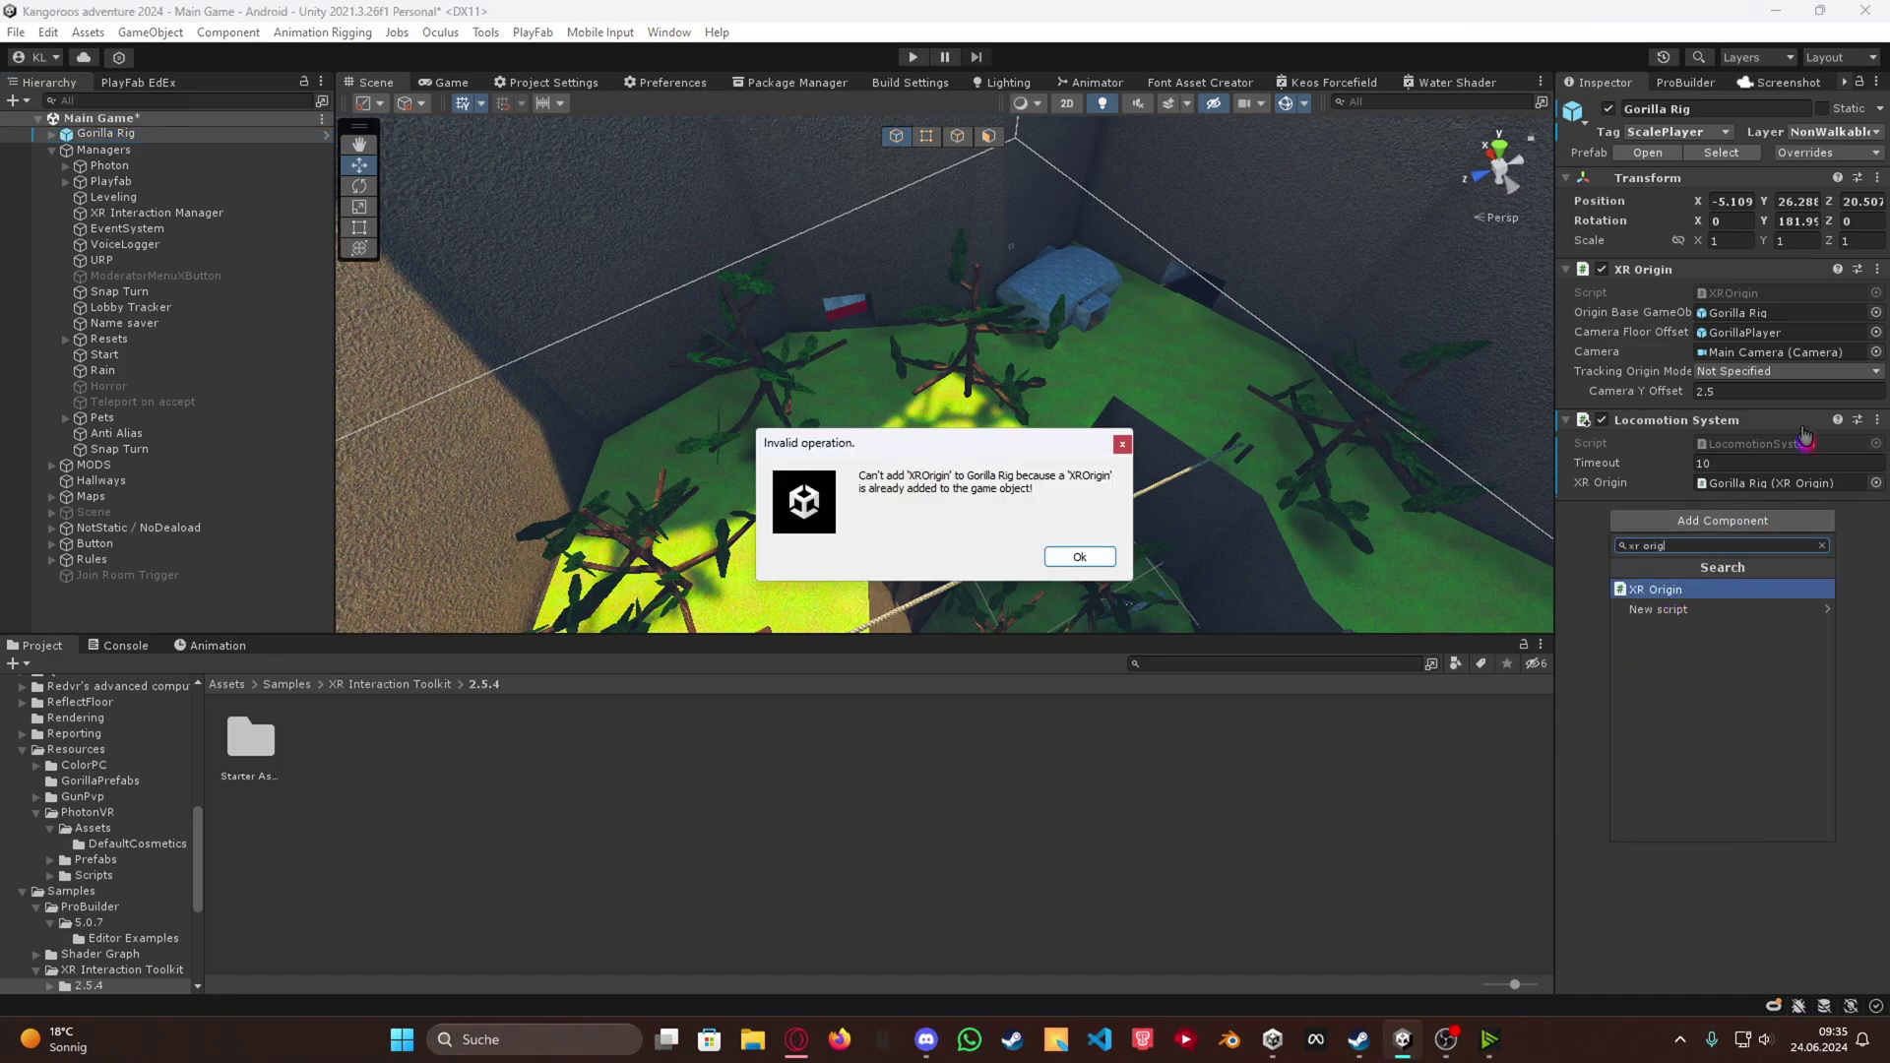
{"action": "left_click", "coordinate": [1118, 451]}
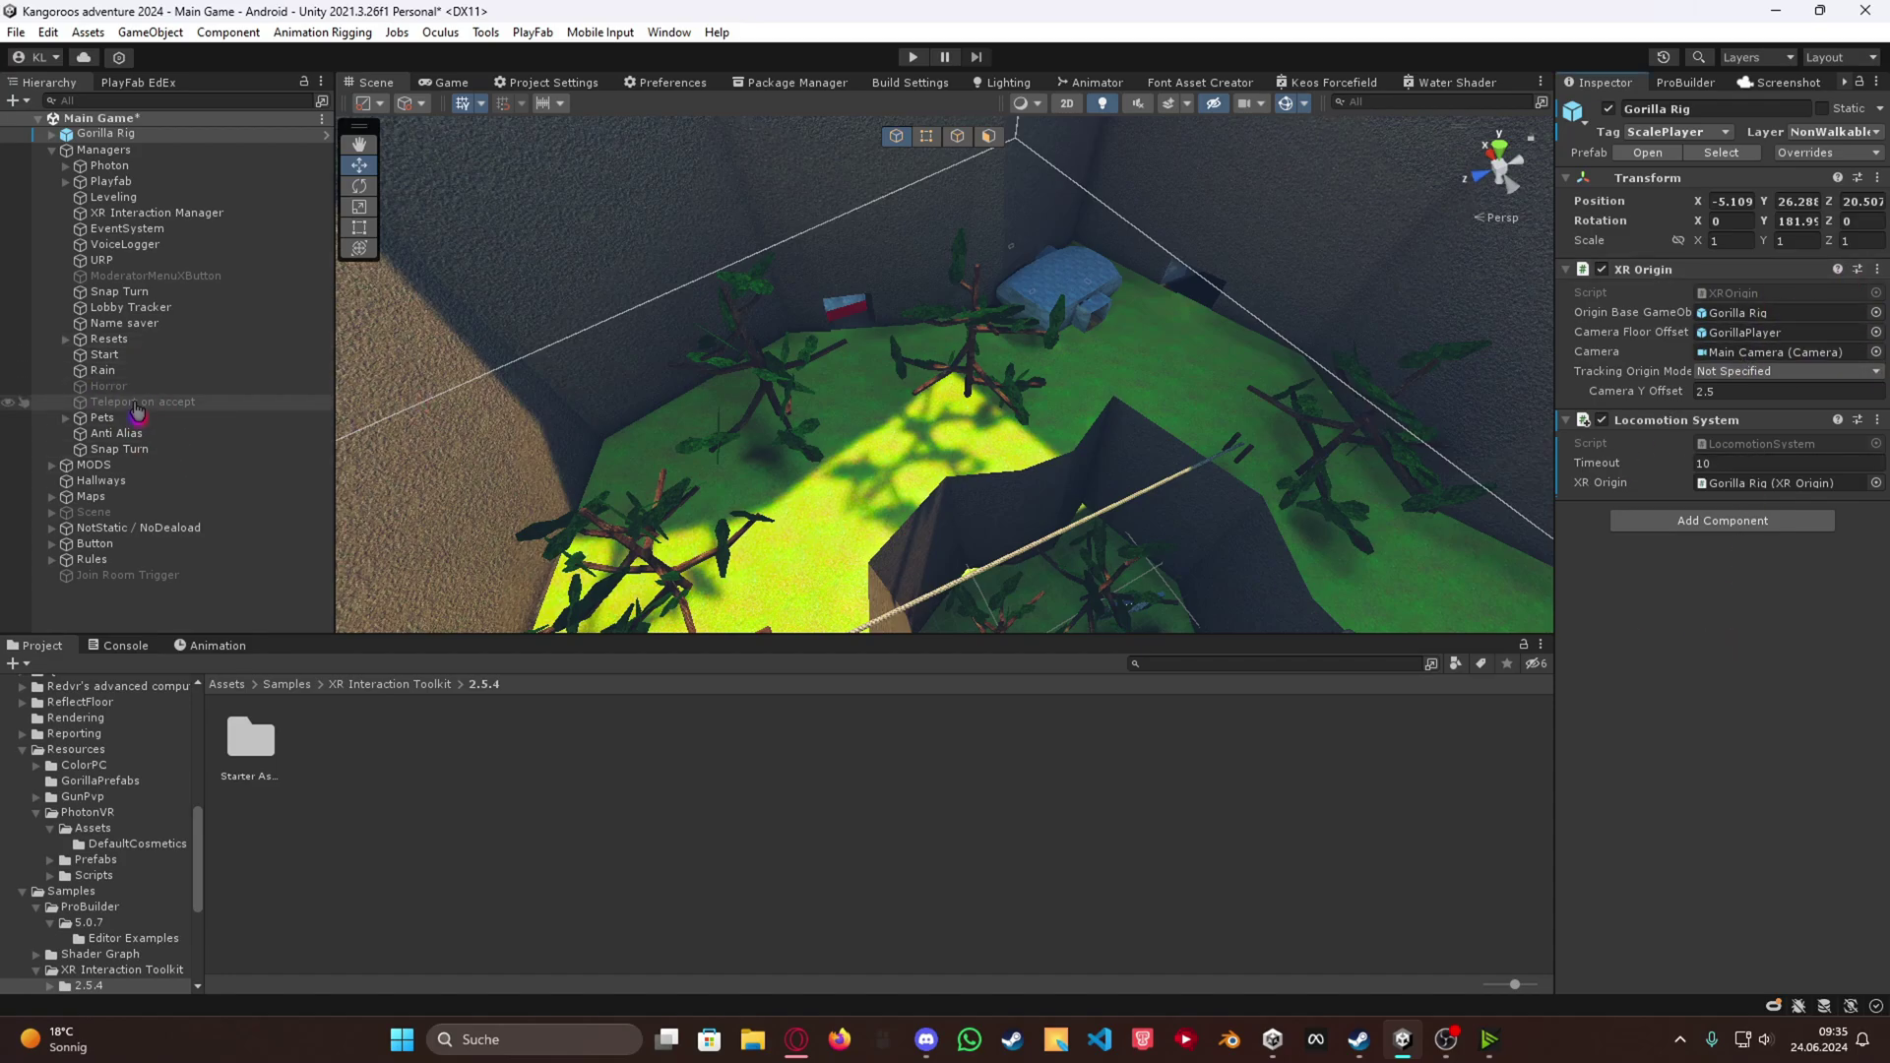
Point Snap Turn's System at Gorilla Rig's locomotion and add RightHand Controller to Controllers
{"action": "left_click", "coordinate": [140, 452]}
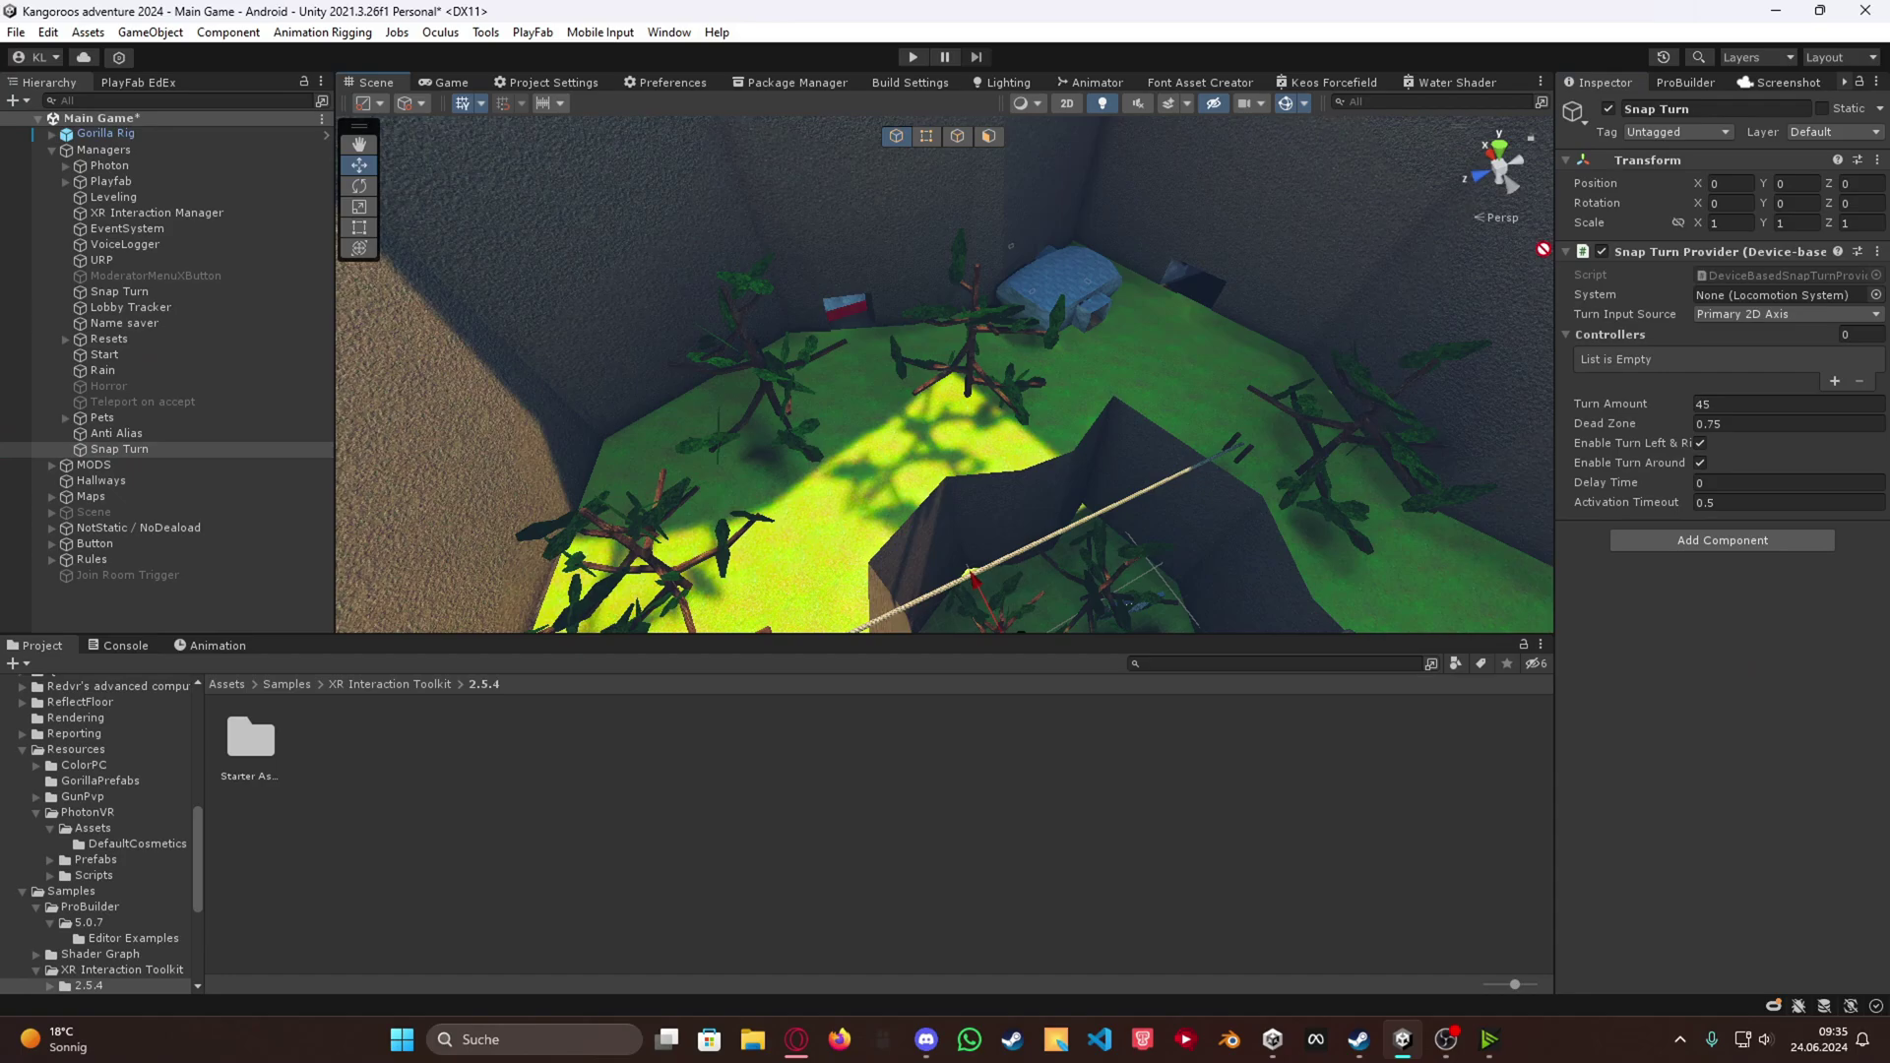
{"action": "left_click", "coordinate": [1787, 299]}
{"action": "key", "text": "ctrl+v"}
{"action": "left_click", "coordinate": [1834, 381]}
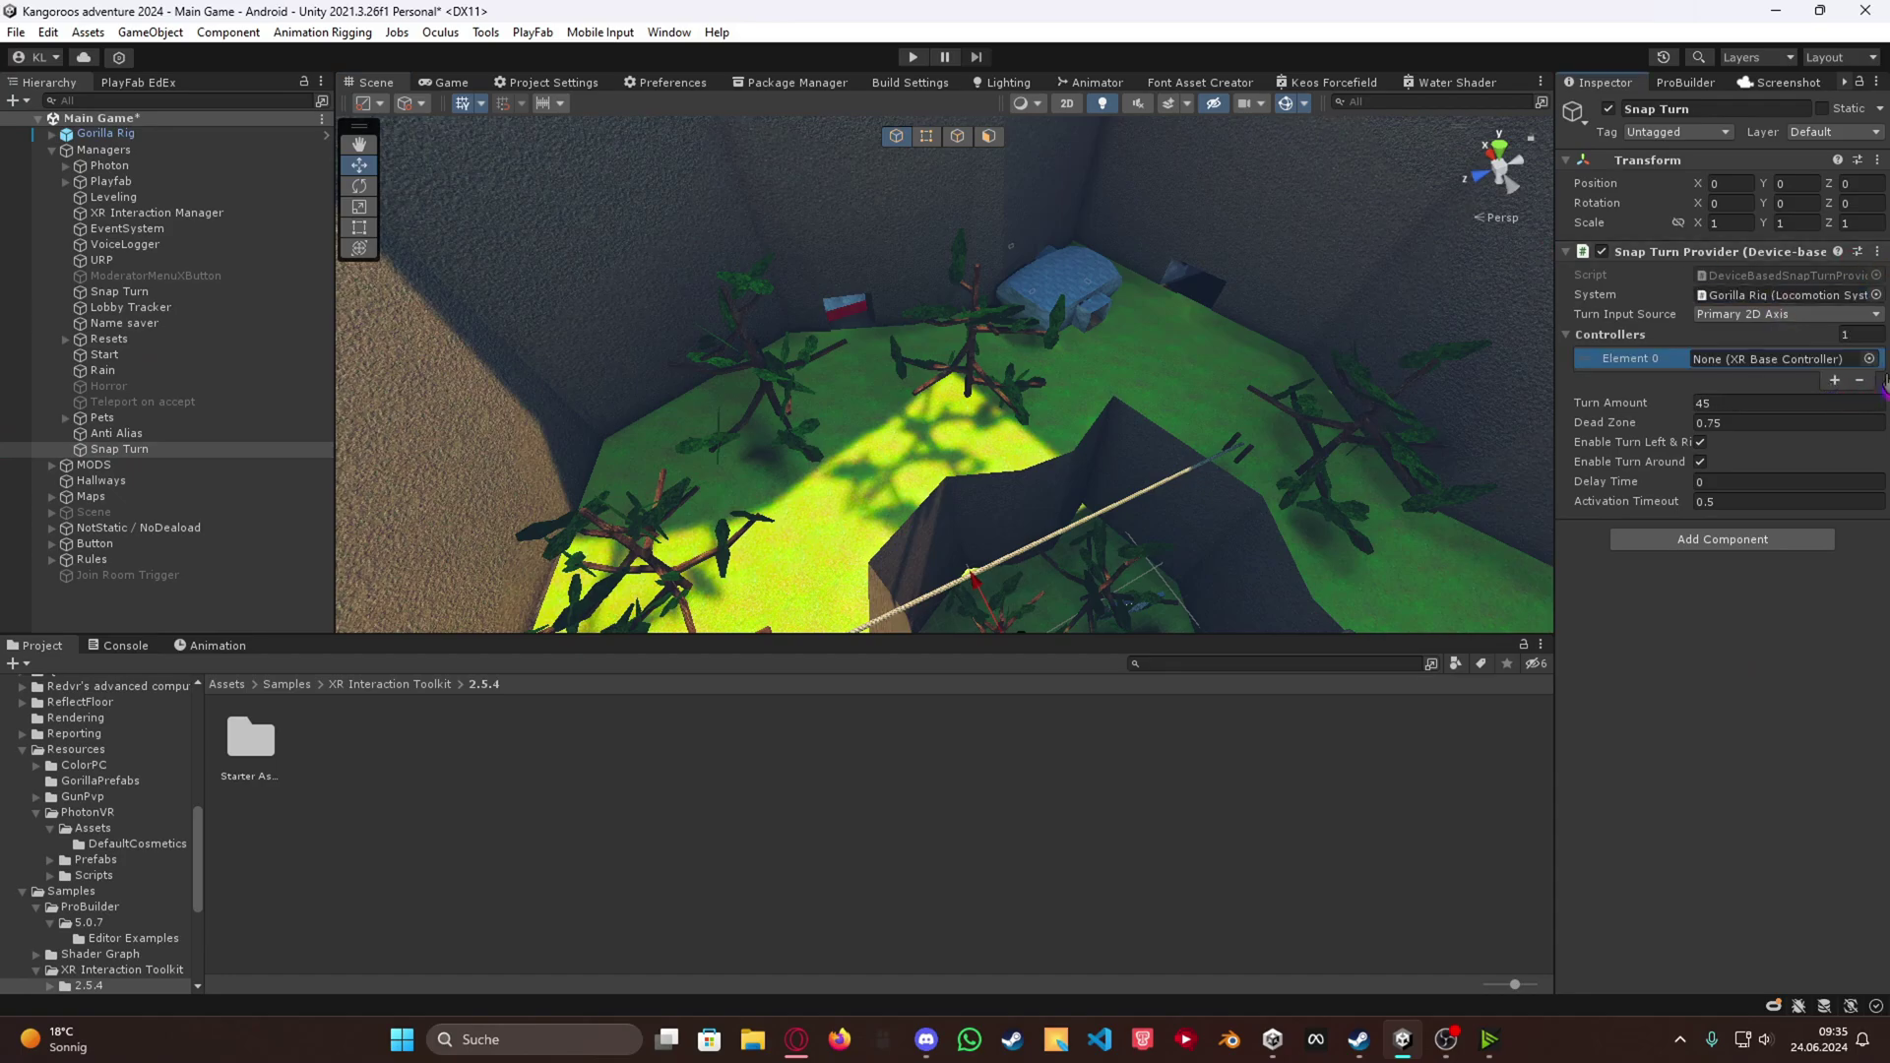
{"action": "left_click", "coordinate": [1869, 360]}
{"action": "double_click", "coordinate": [1624, 439]}
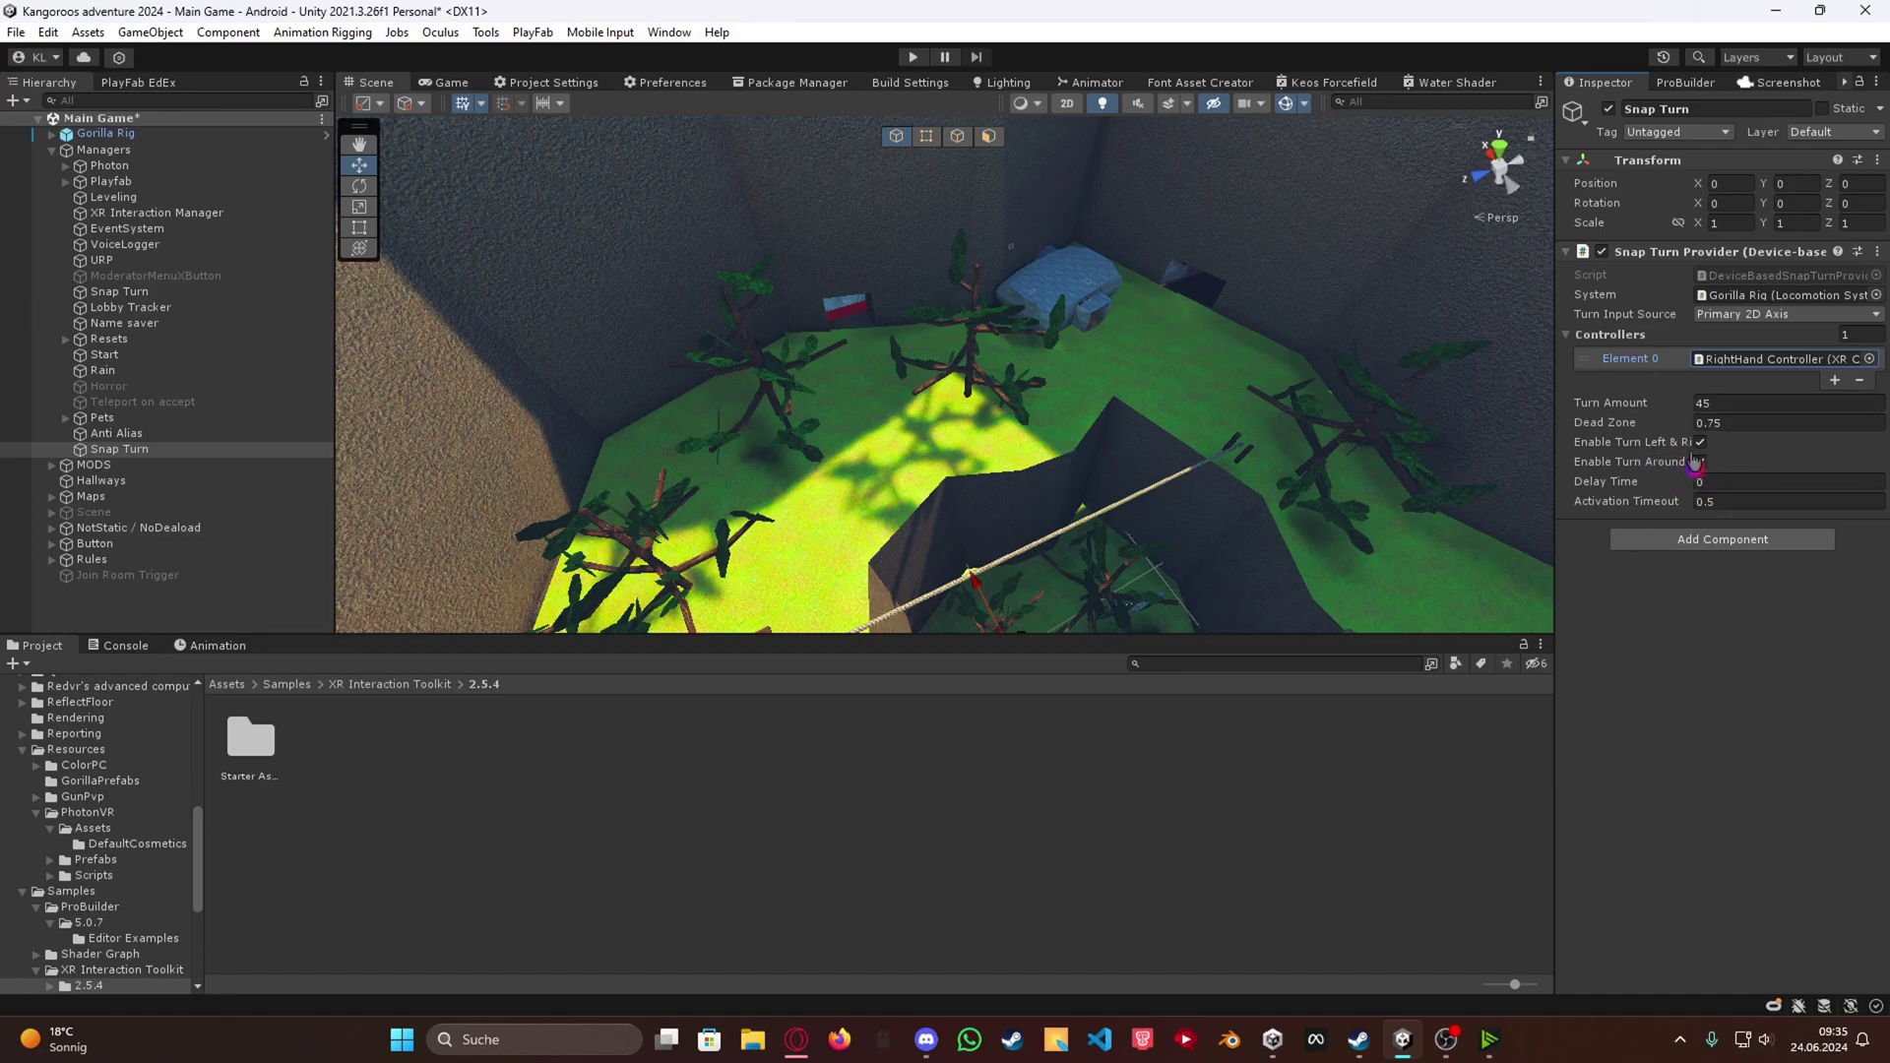
{"action": "double_click", "coordinate": [105, 133]}
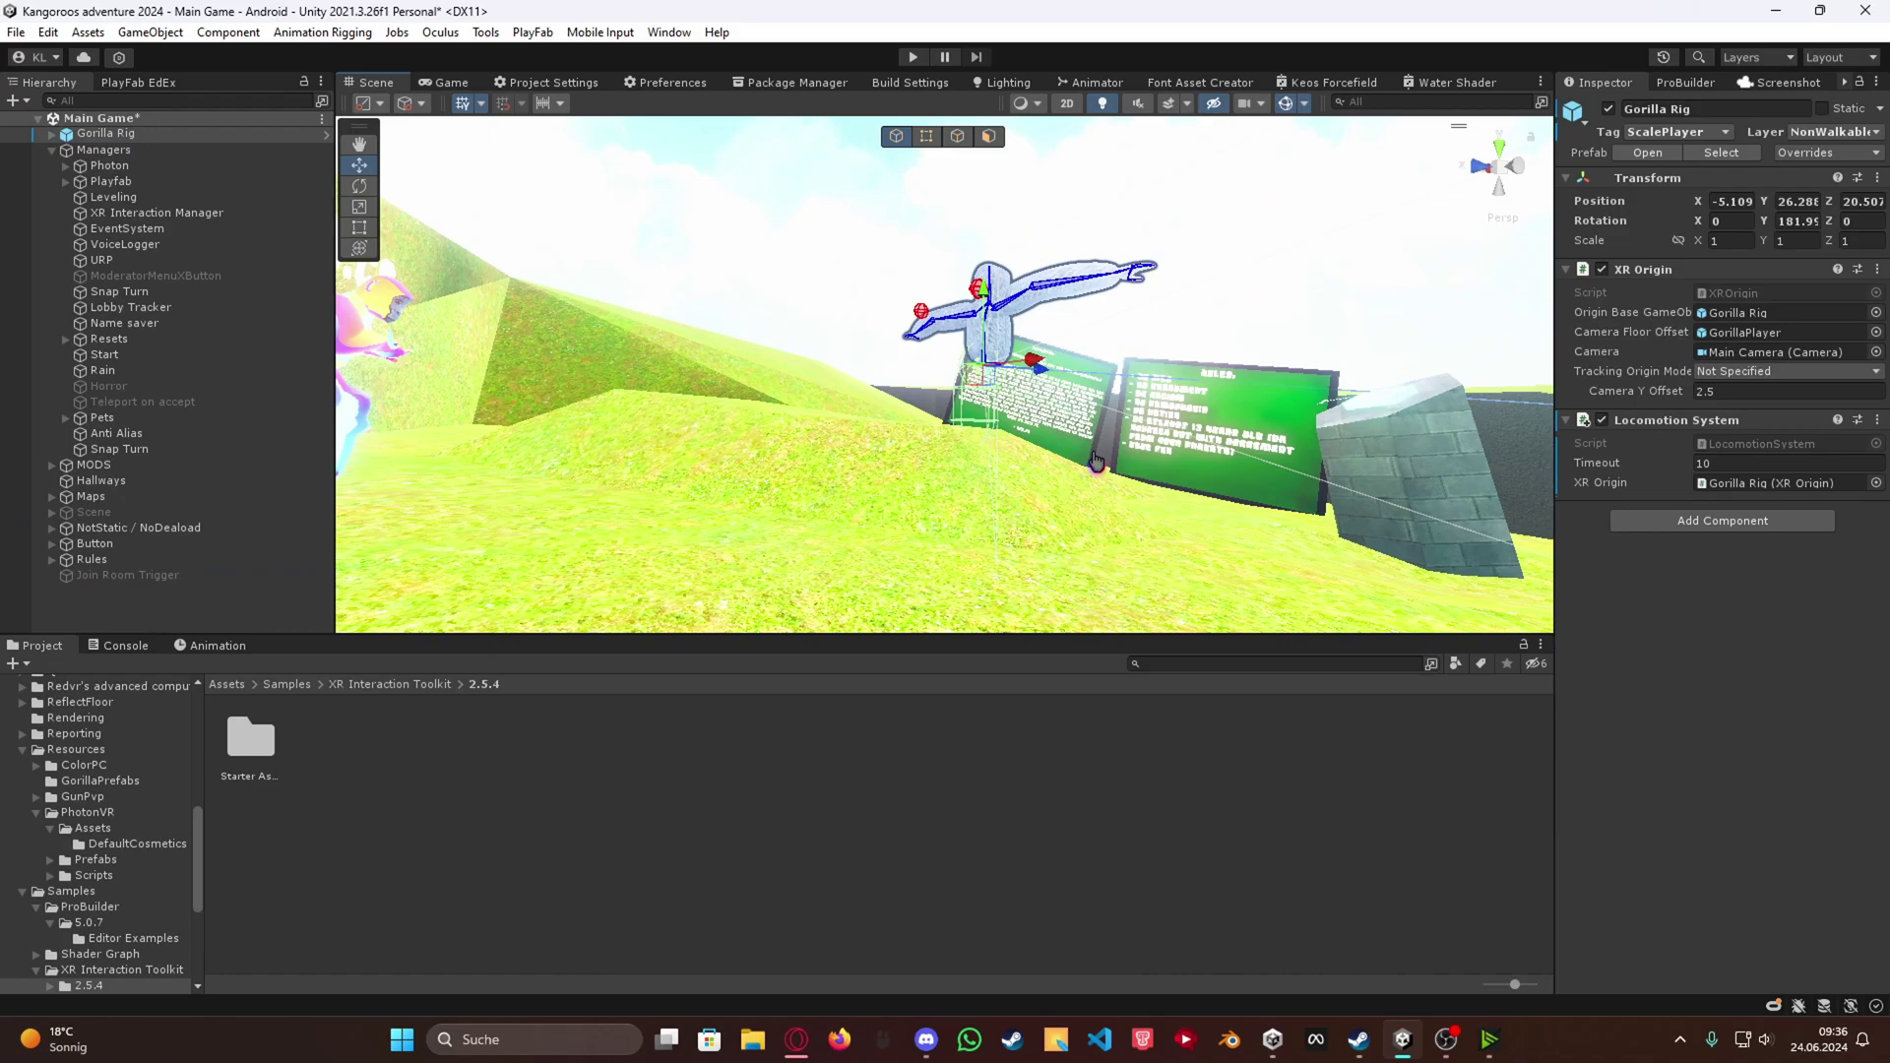
{"action": "left_click_drag", "start_coordinate": [1080, 410], "coordinate": [938, 476], "text": "alt"}
{"action": "double_click", "coordinate": [119, 449]}
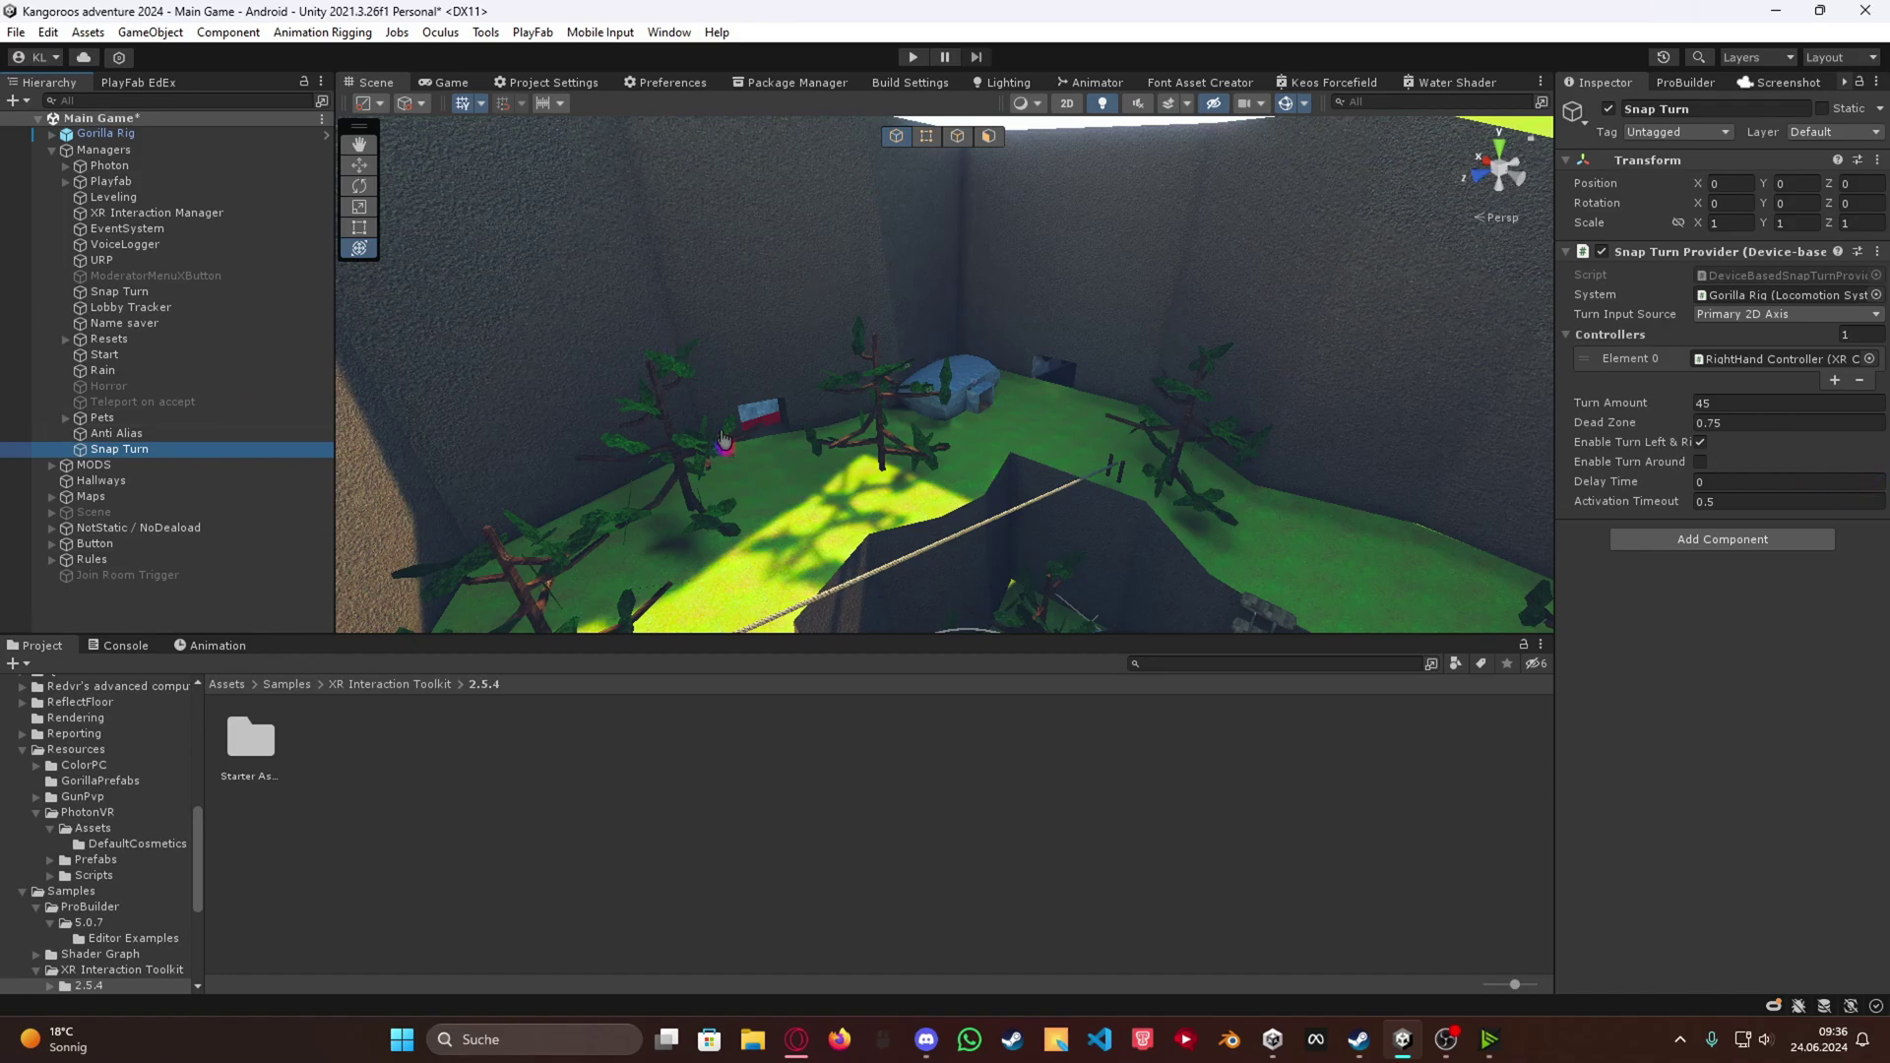
Create a cube near the Snap Turn sign and shrink it to about 0.7 scale
{"action": "right_click_drag", "start_coordinate": [723, 440], "coordinate": [315, 450]}
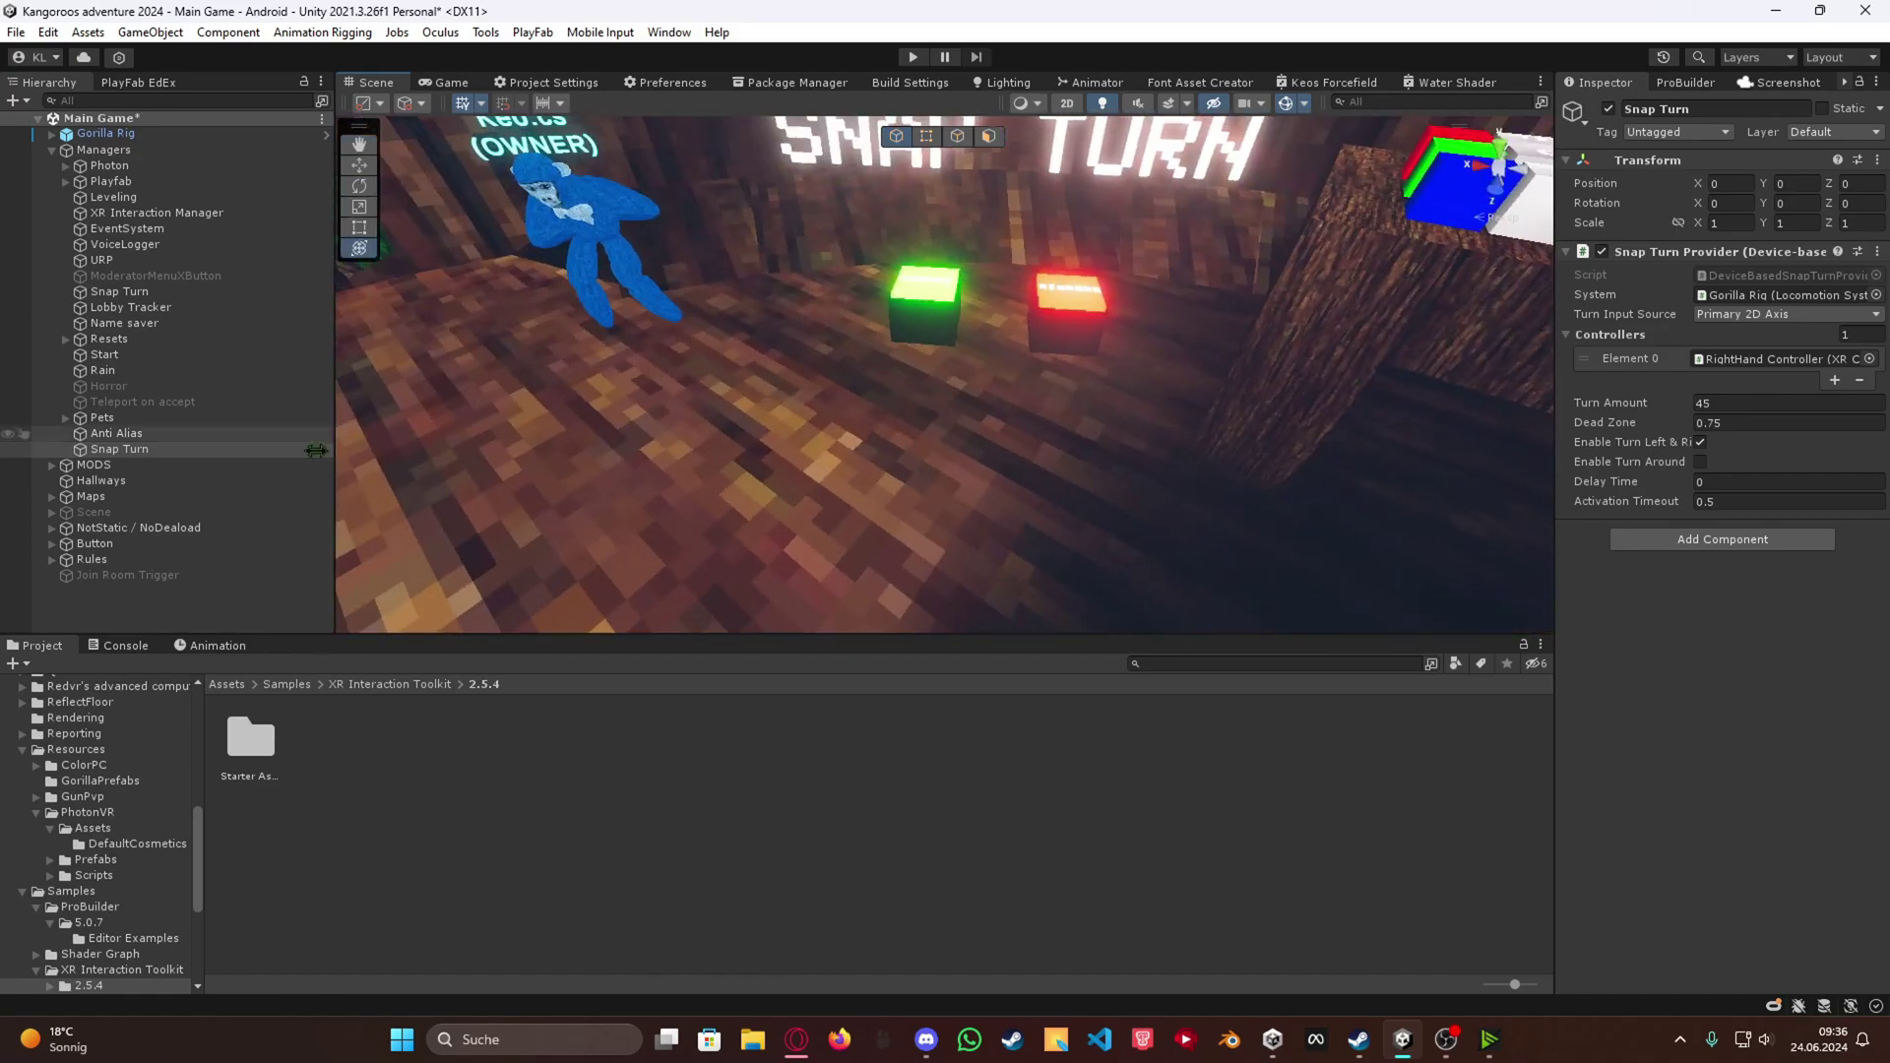
{"action": "right_click", "coordinate": [160, 596]}
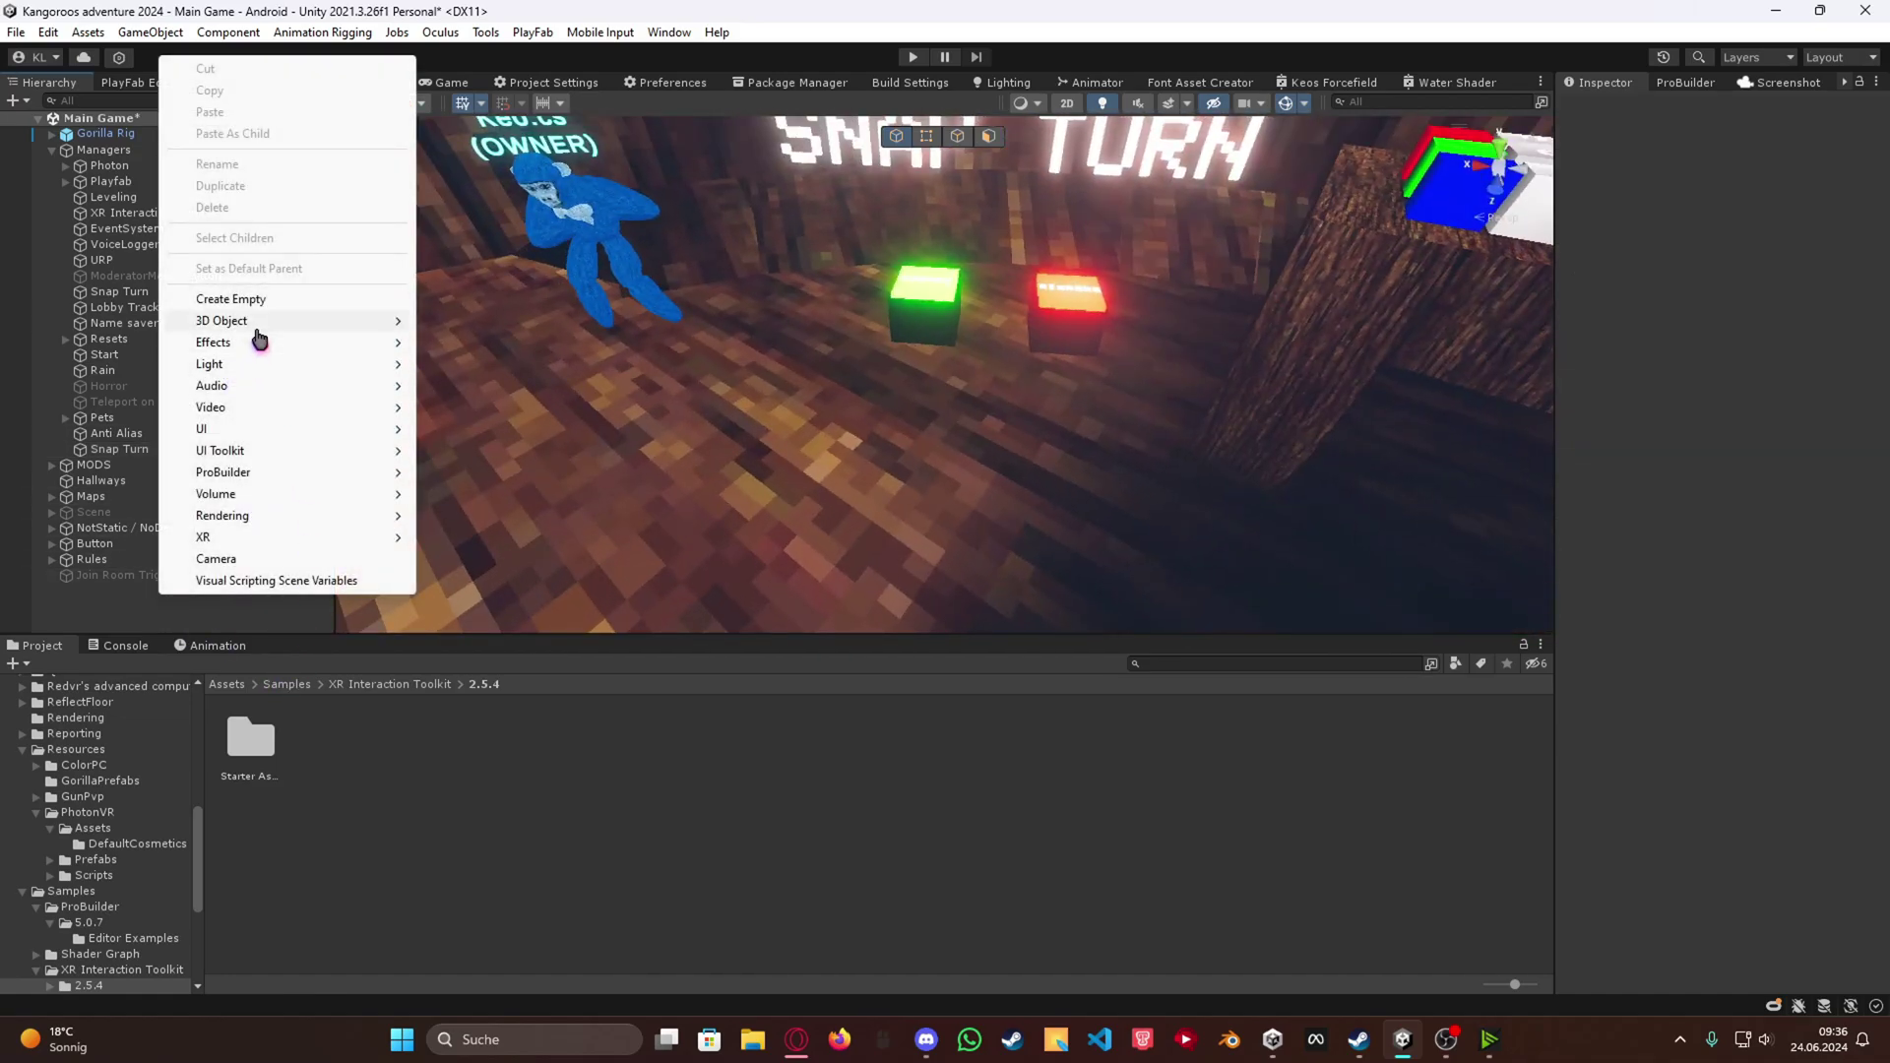
{"action": "mouse_move", "coordinate": [259, 339]}
{"action": "left_click", "coordinate": [455, 321]}
{"action": "key", "text": "f"}
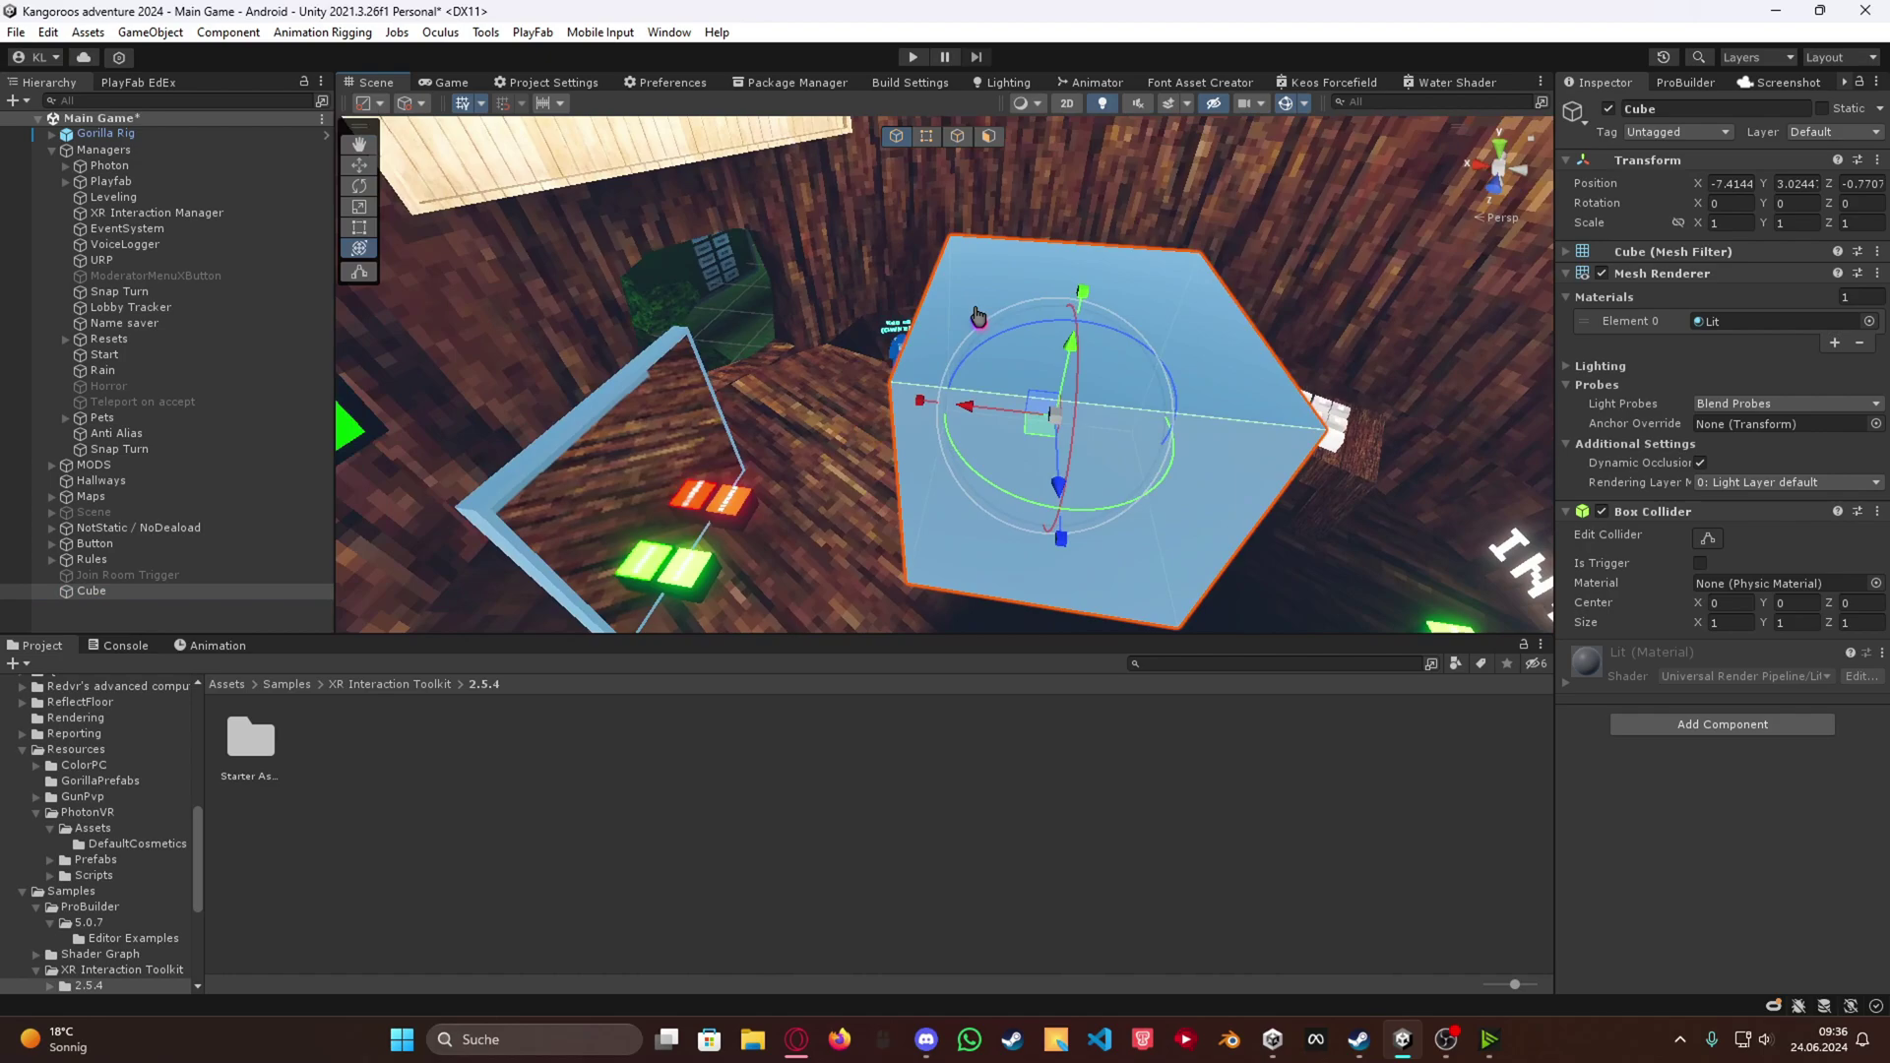
{"action": "left_click_drag", "start_coordinate": [1042, 410], "coordinate": [996, 433]}
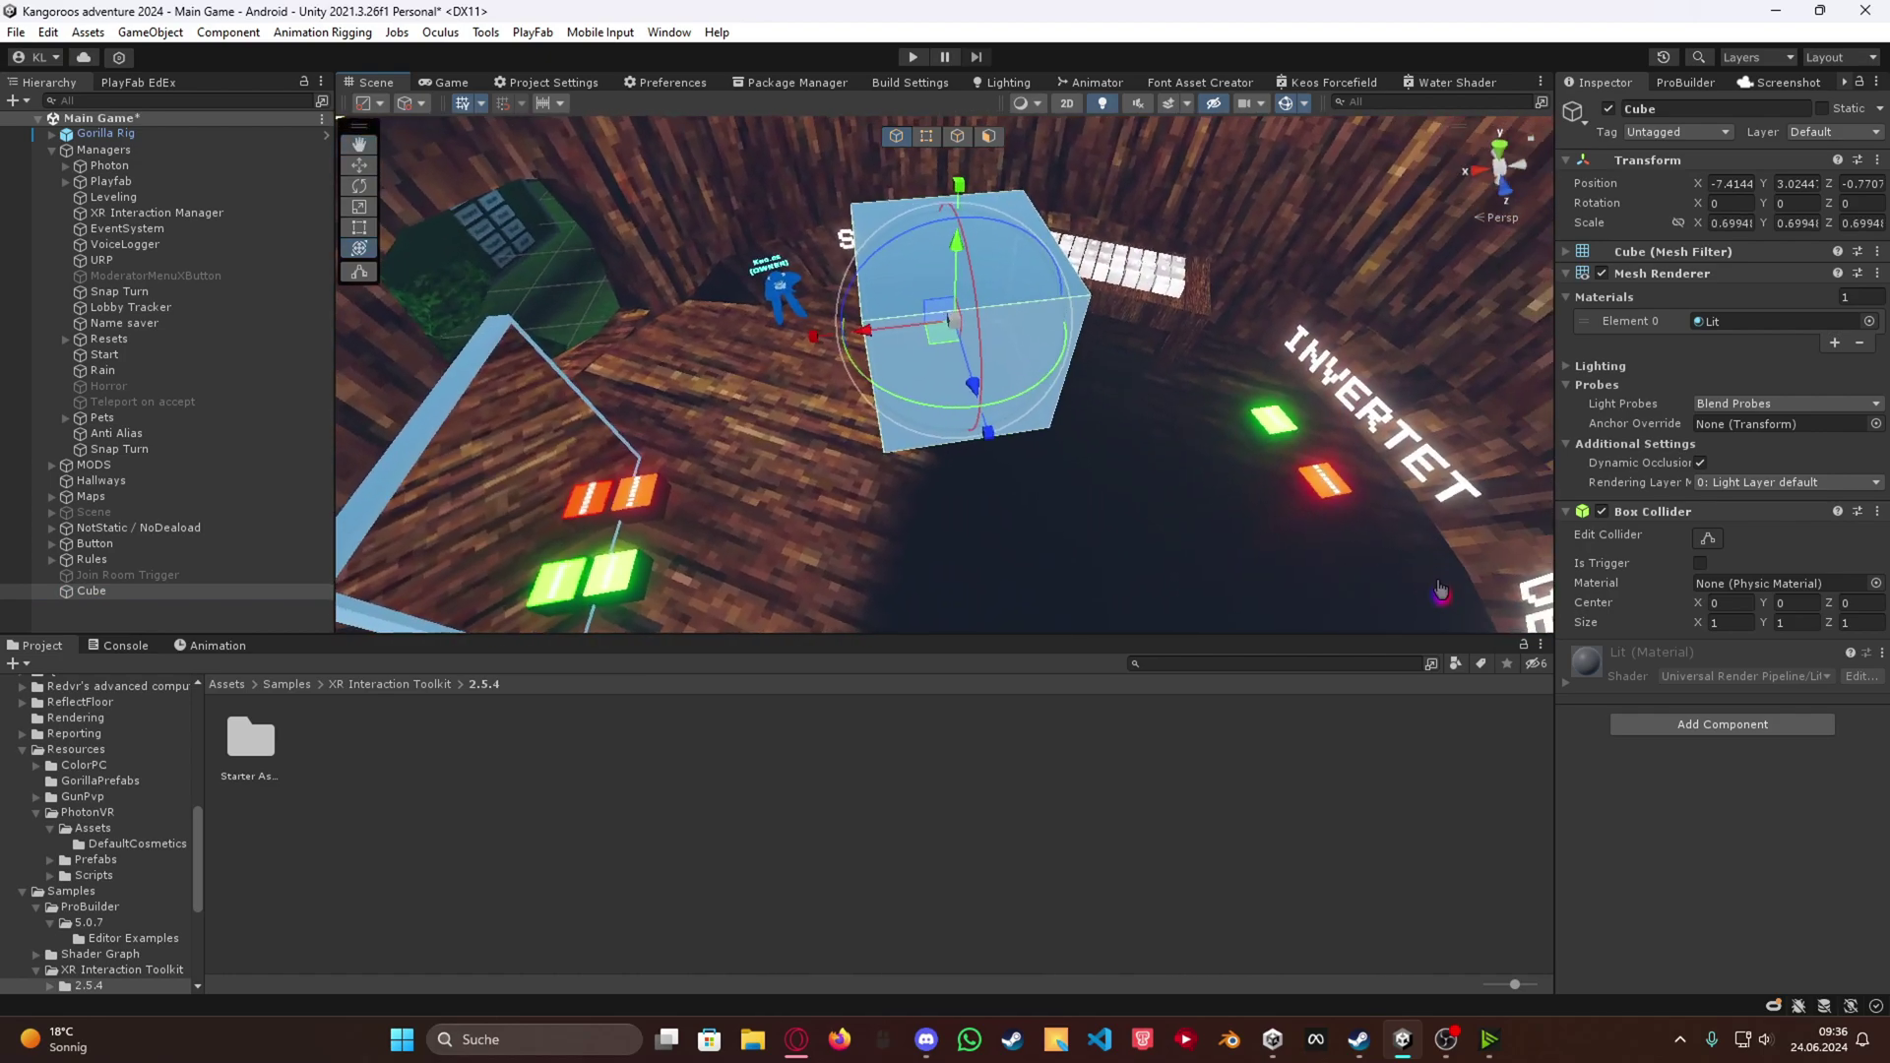
Start a component search on the cube, then switch over to Discord
{"action": "left_click", "coordinate": [1721, 725]}
{"action": "type", "text": "s"}
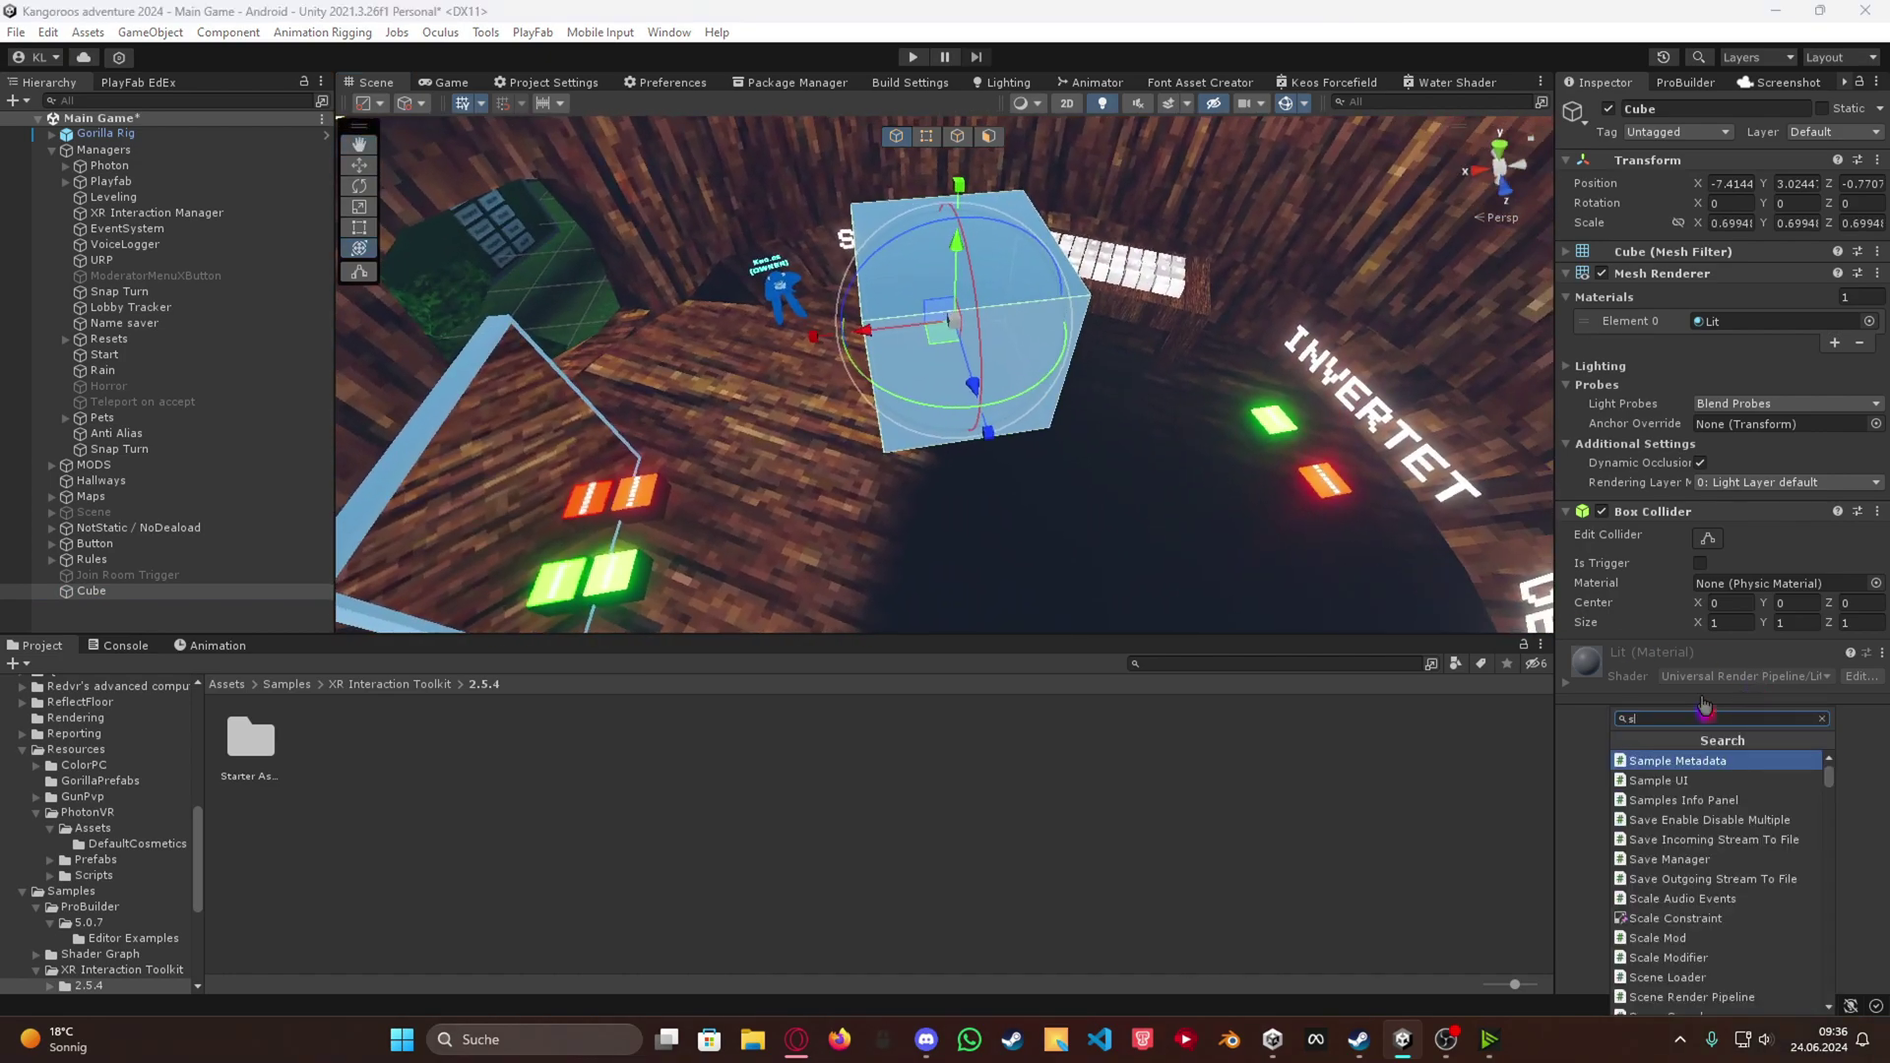
{"action": "left_click", "coordinate": [925, 1039]}
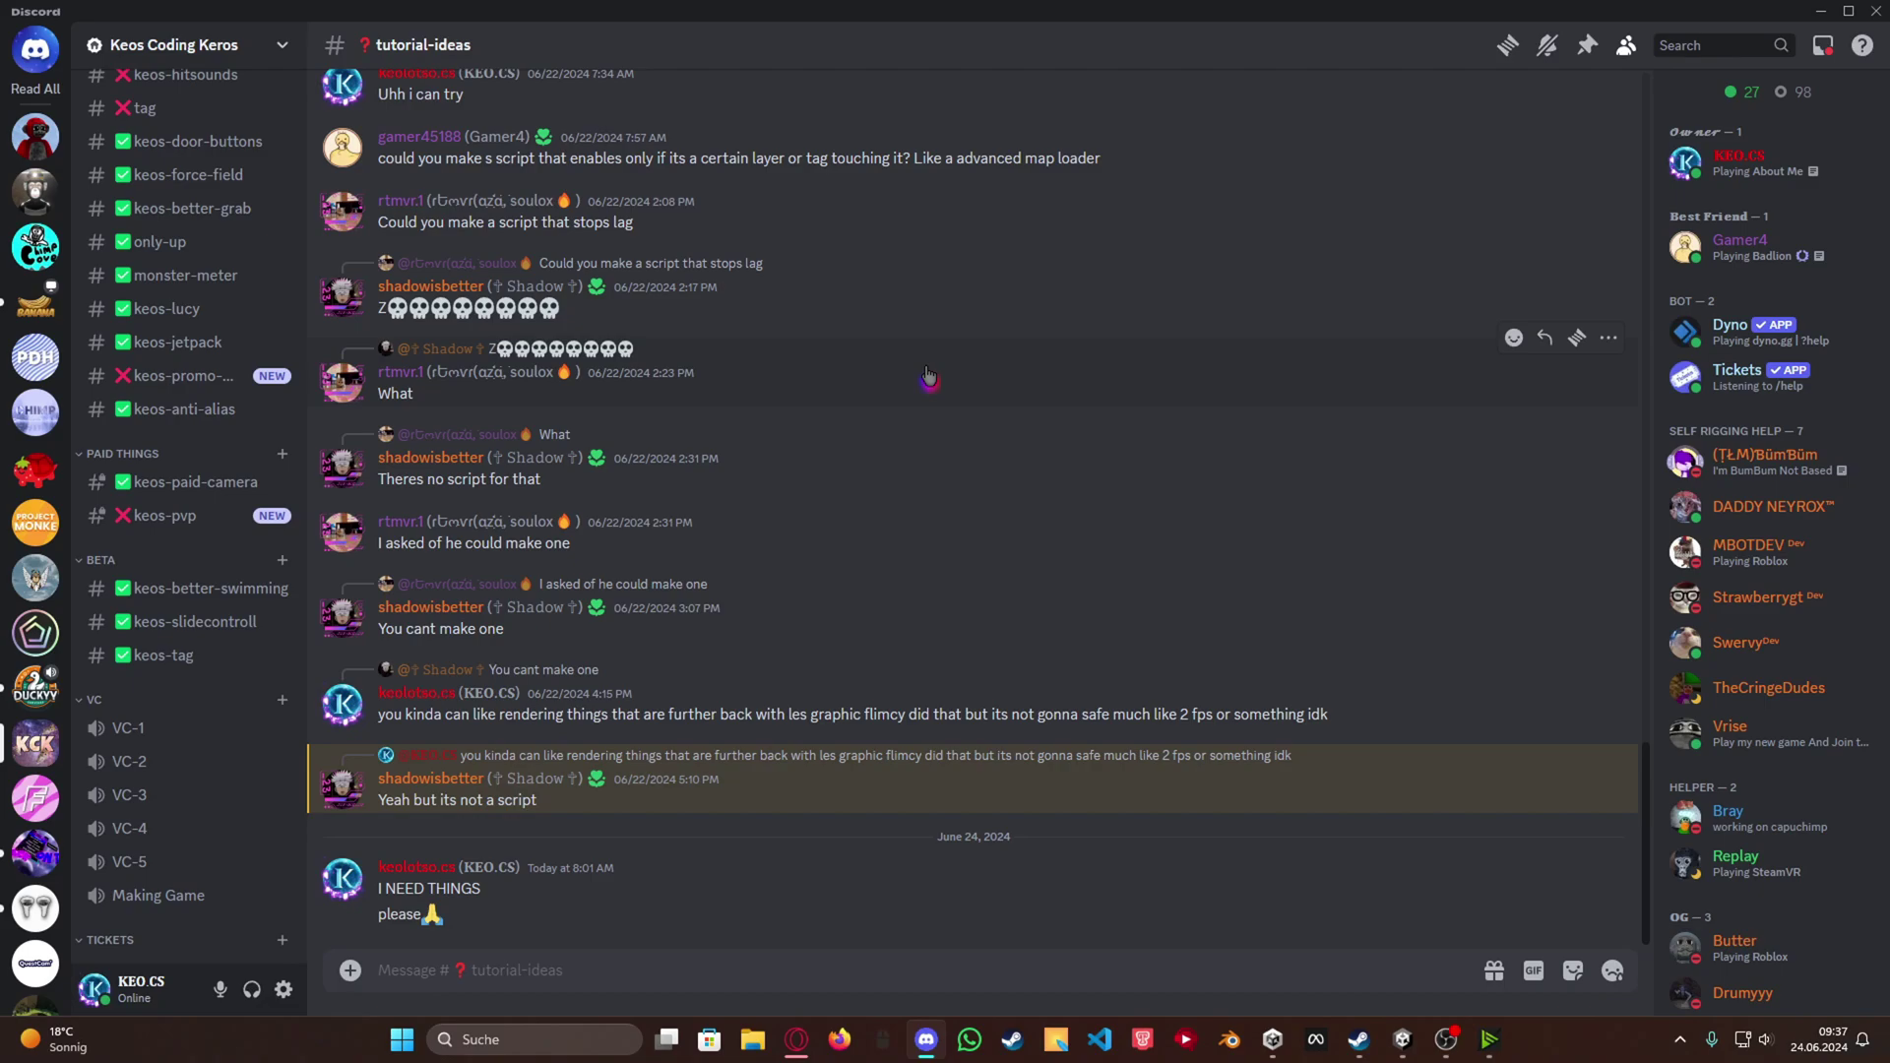
Alt-Tab from Discord back to the Unity editor
{"action": "key", "text": "alt+Tab"}
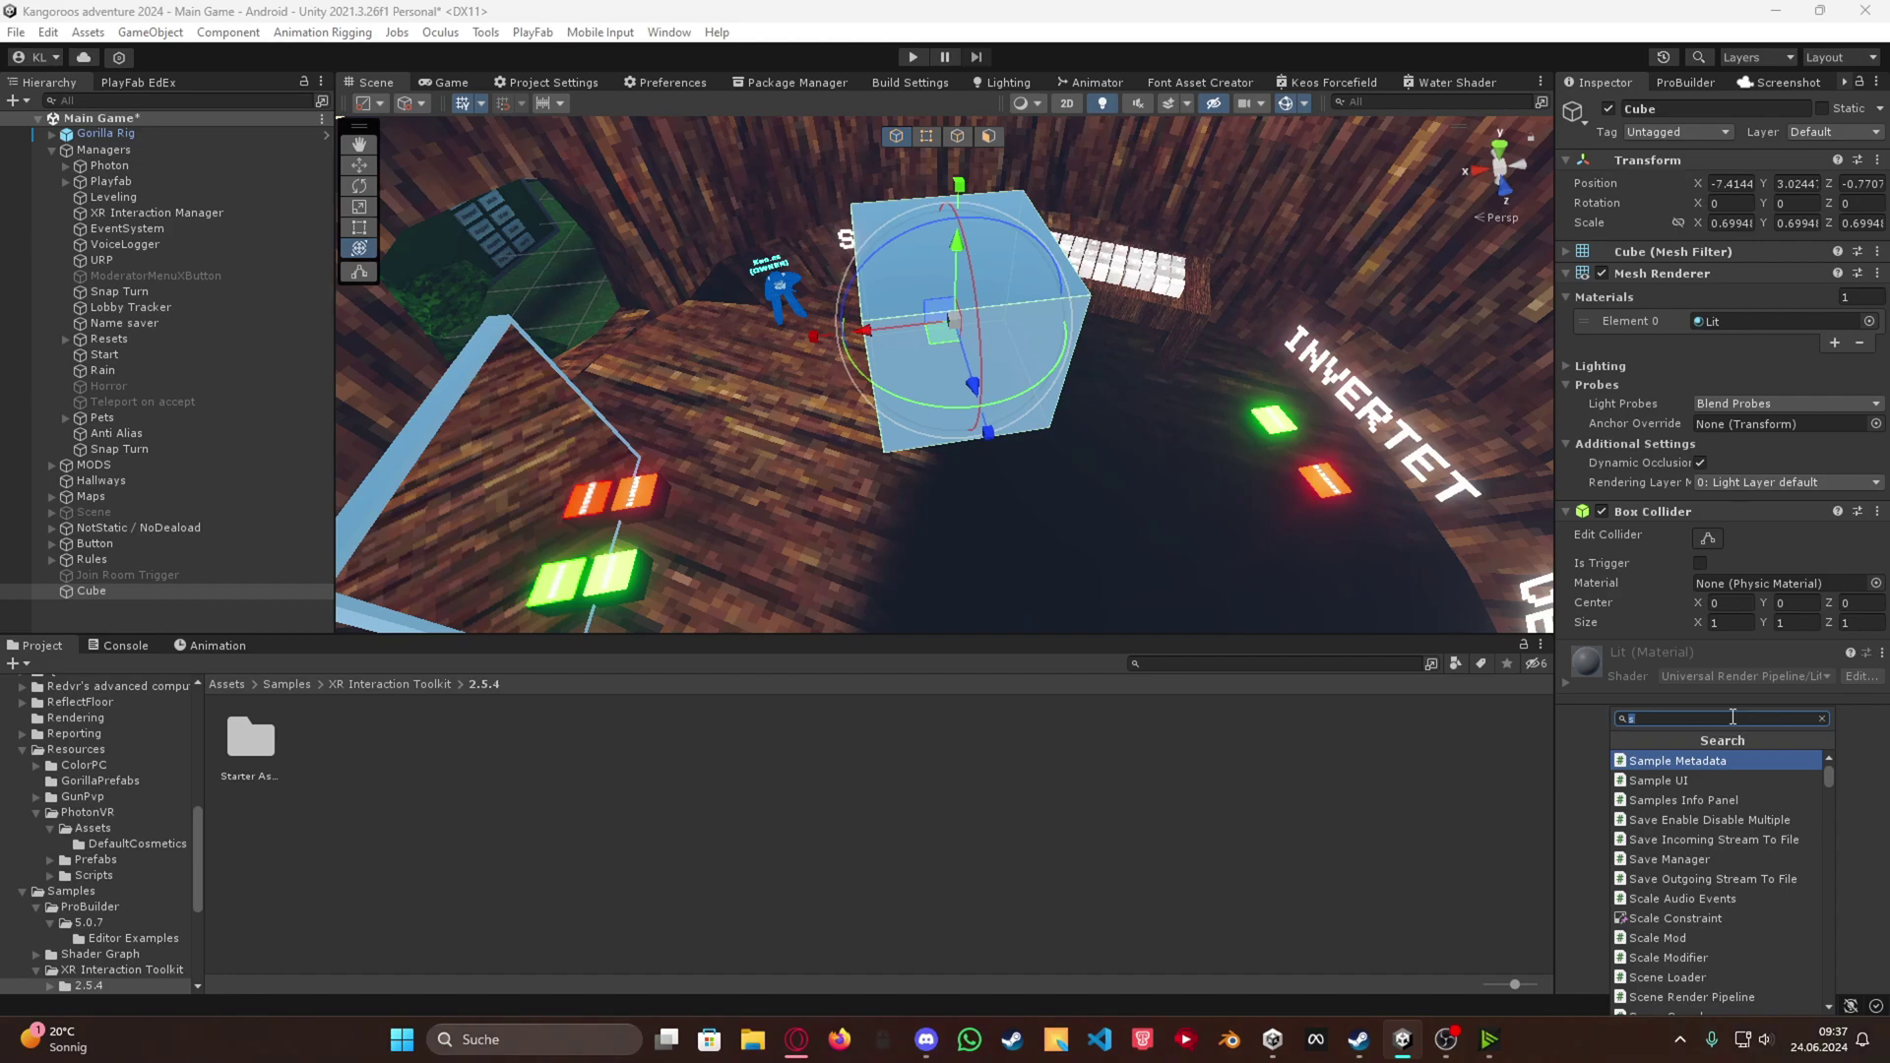
Add a Save Enable Disable Multiple script to the cube with Snap Turn in Objects To Enable and Objects To Disable empty
{"action": "type", "text": "save enabl"}
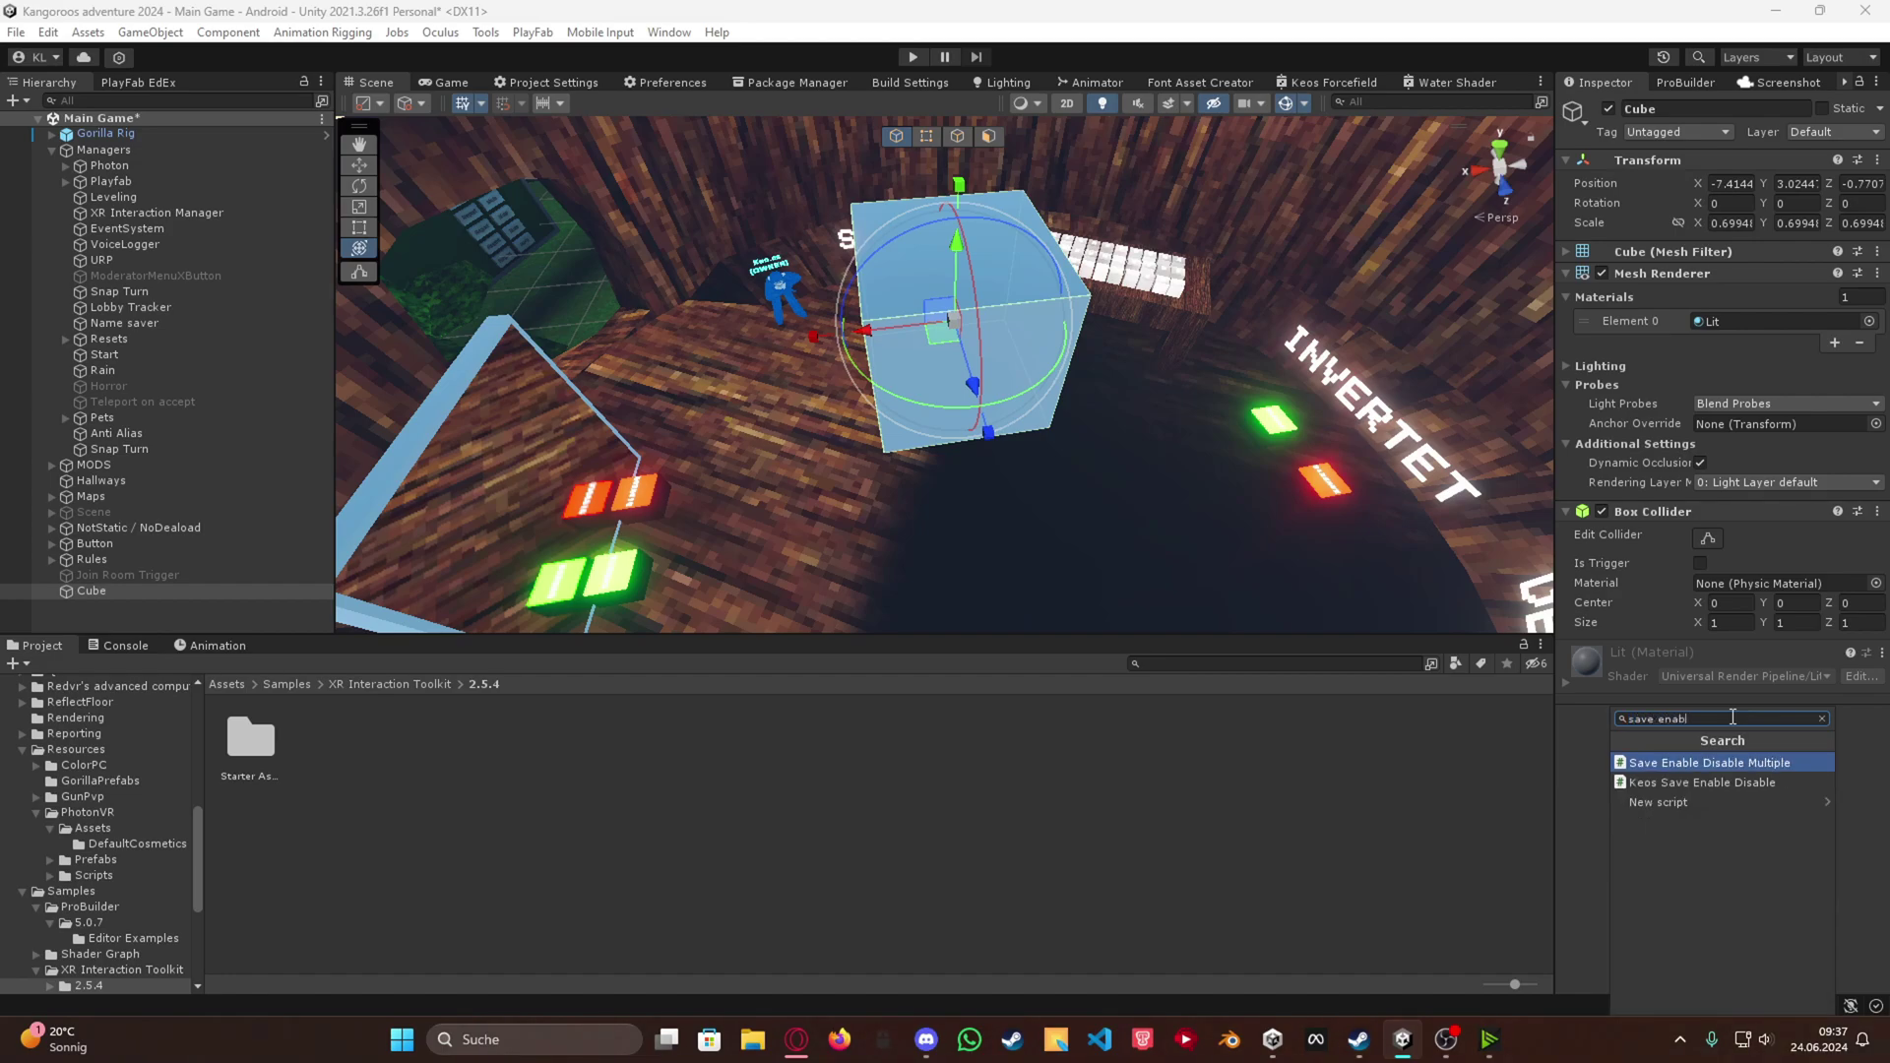
{"action": "key", "text": "Return"}
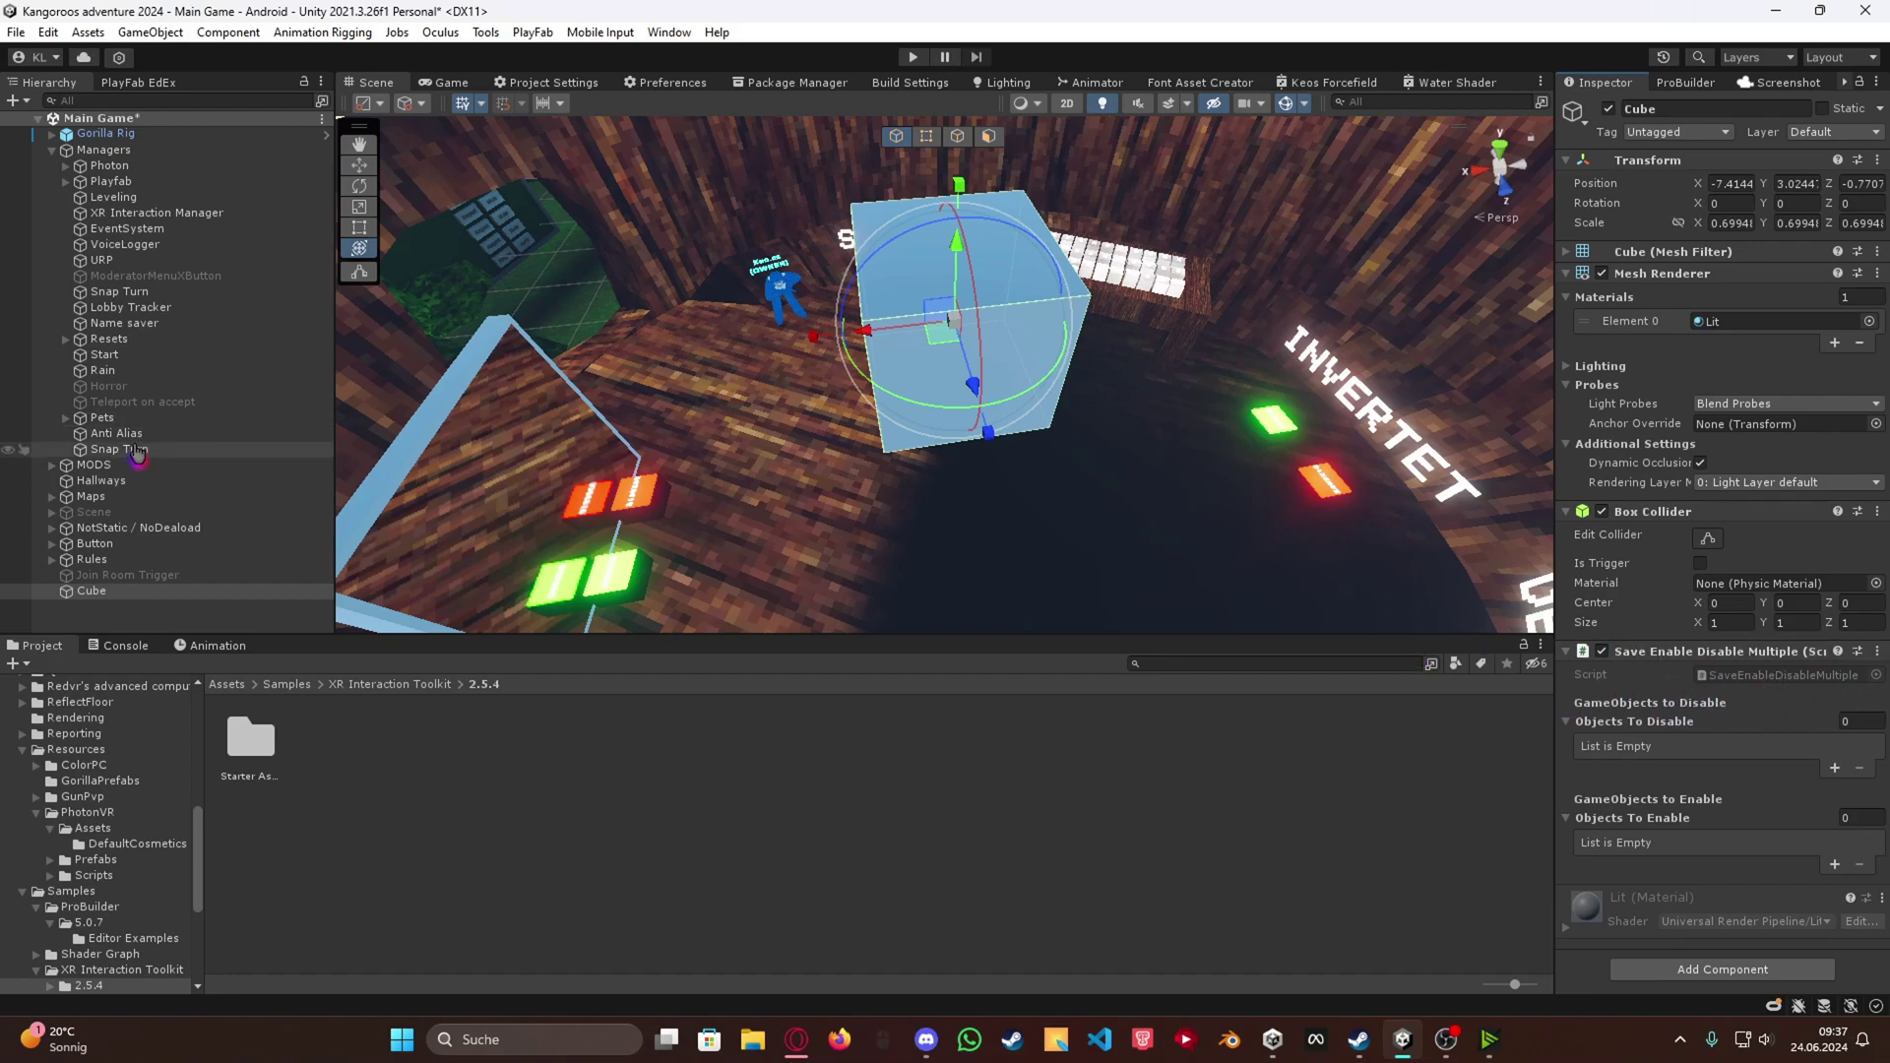
{"action": "left_click_drag", "start_coordinate": [128, 454], "coordinate": [1728, 734]}
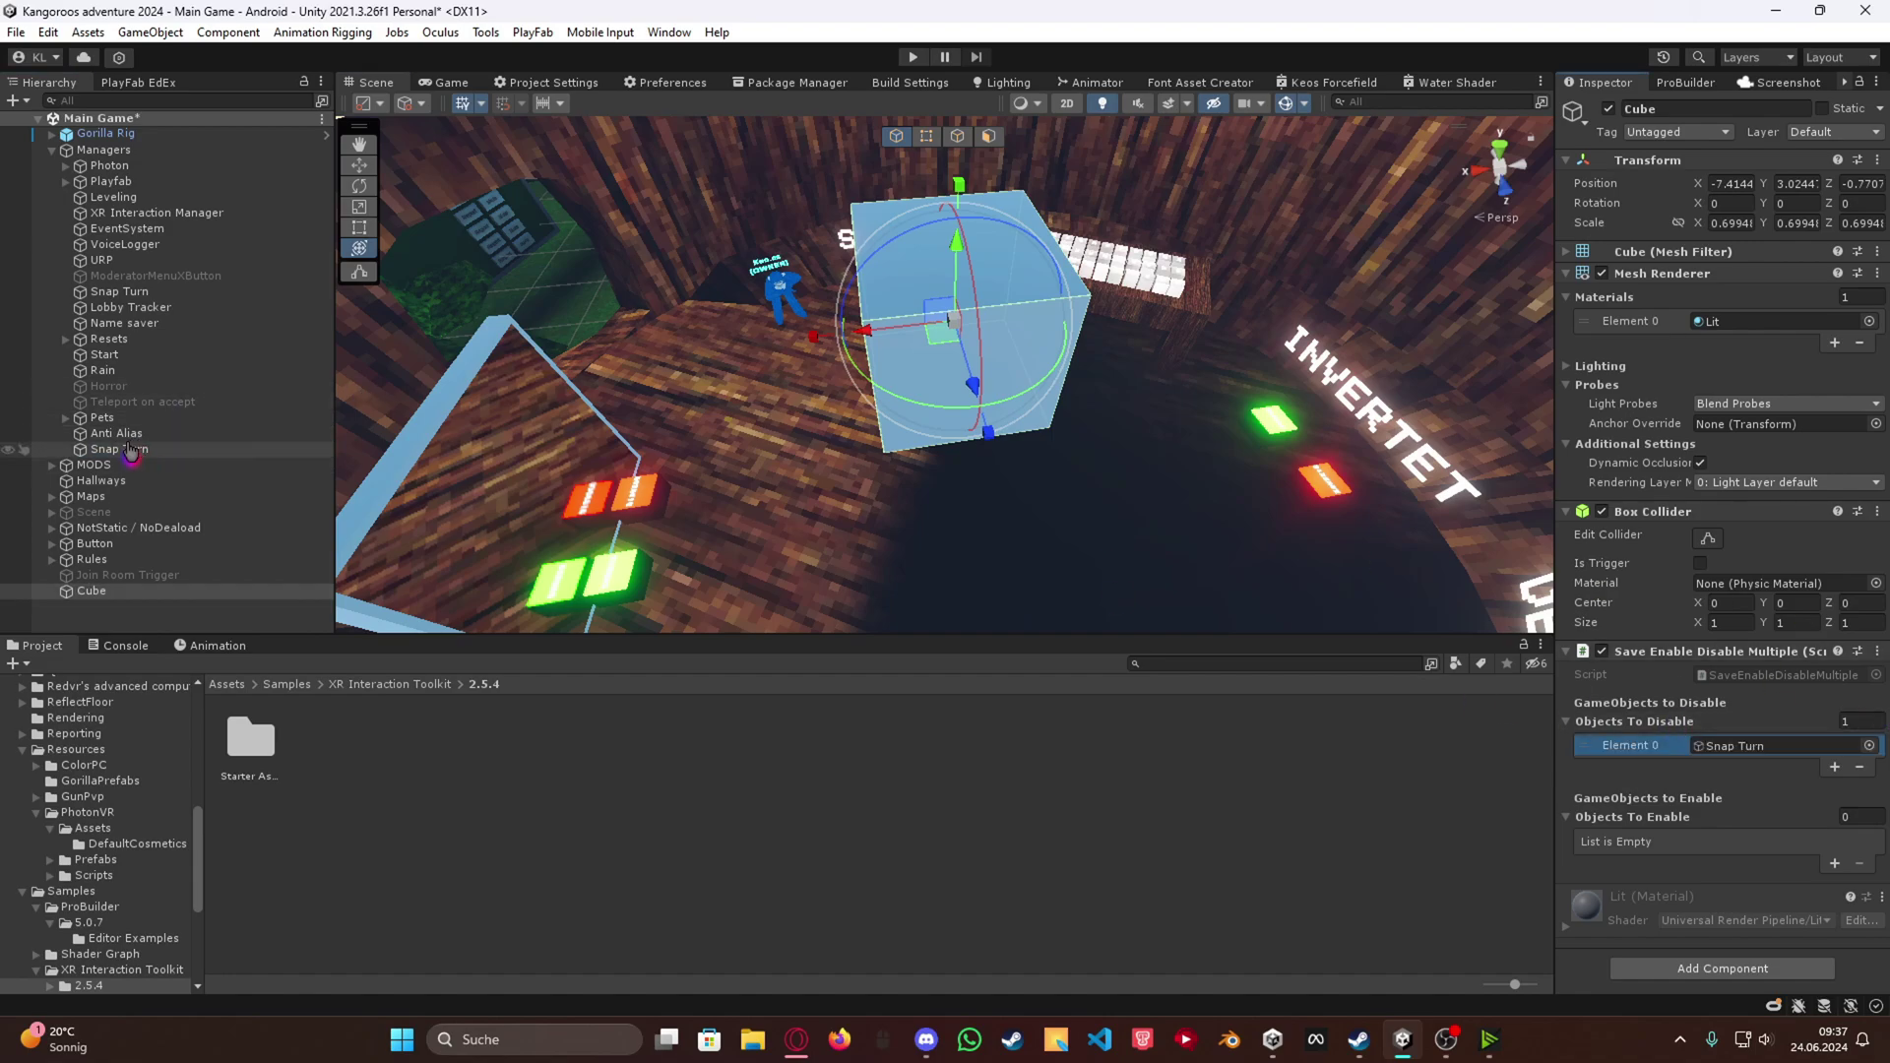
{"action": "left_click_drag", "start_coordinate": [128, 448], "coordinate": [1703, 824]}
{"action": "left_click", "coordinate": [1860, 767]}
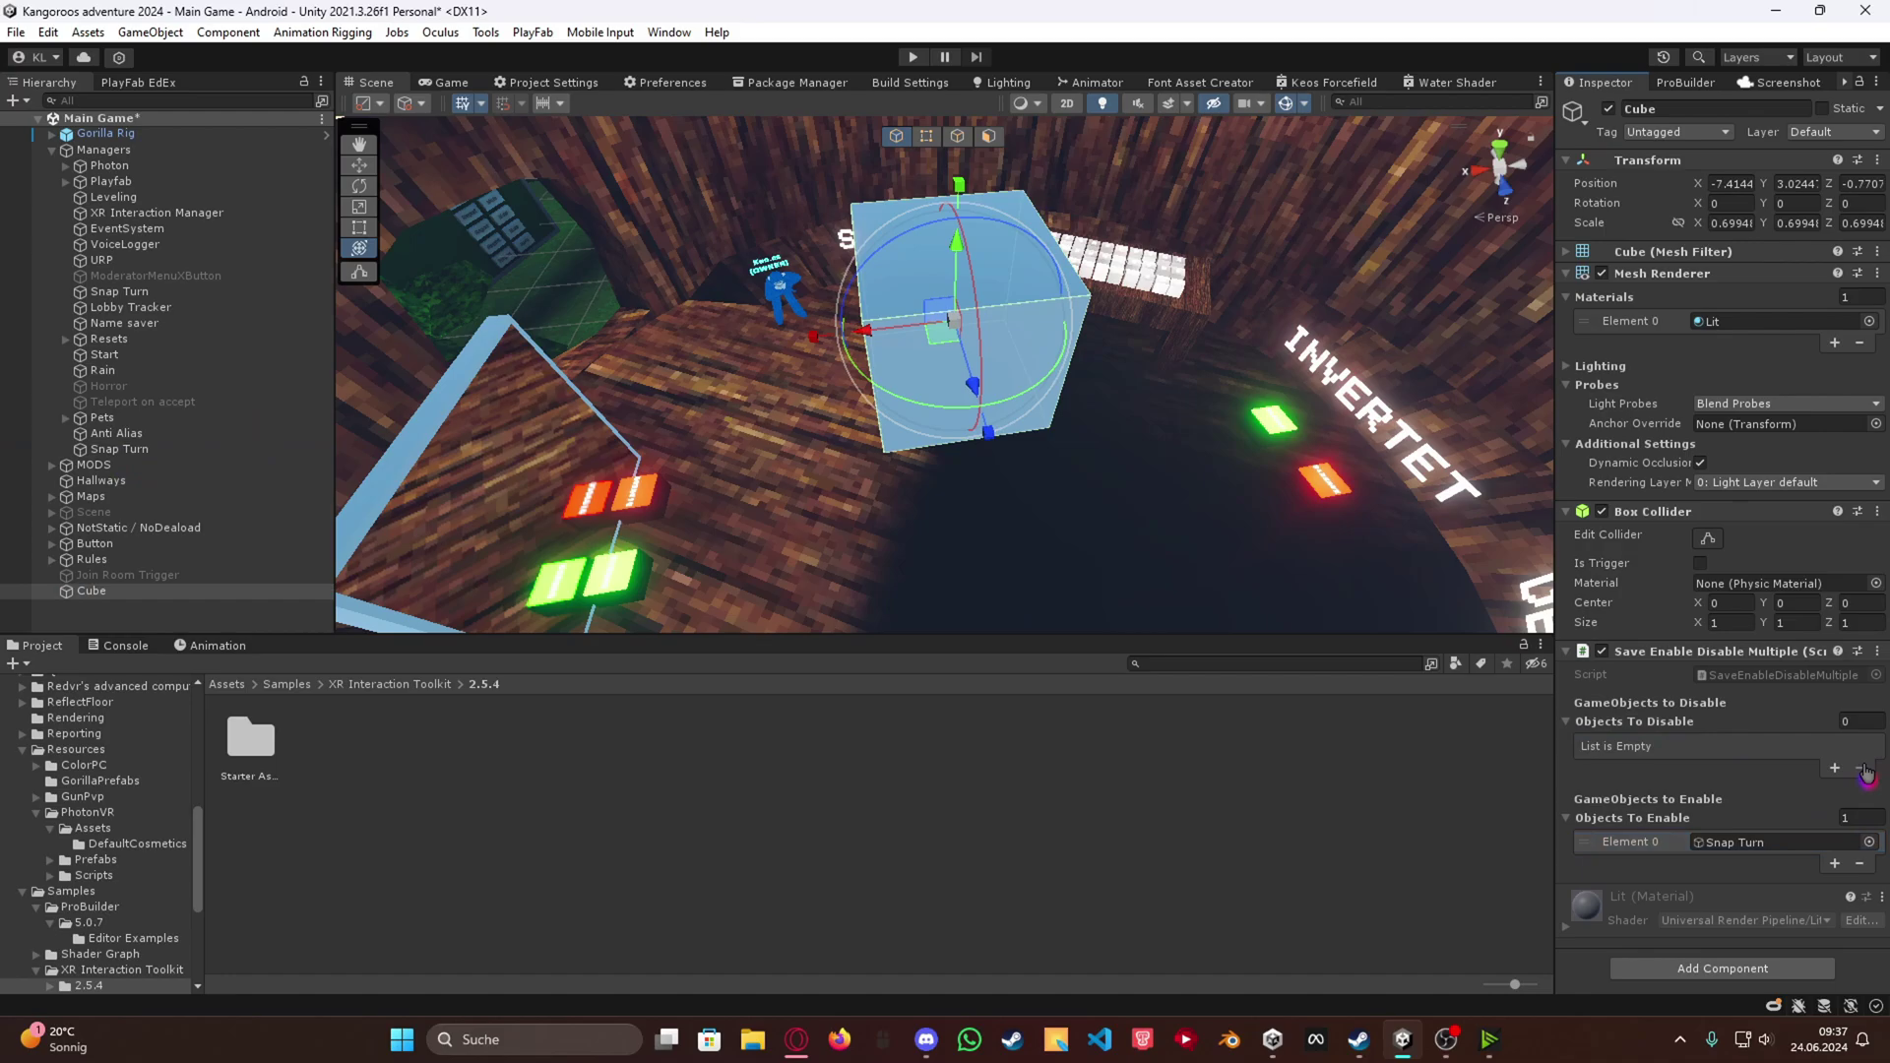
Delete the Cube from the scene
{"action": "left_click", "coordinate": [92, 591]}
{"action": "key", "text": "Delete"}
{"action": "right_click_drag", "start_coordinate": [688, 296], "coordinate": [492, 393]}
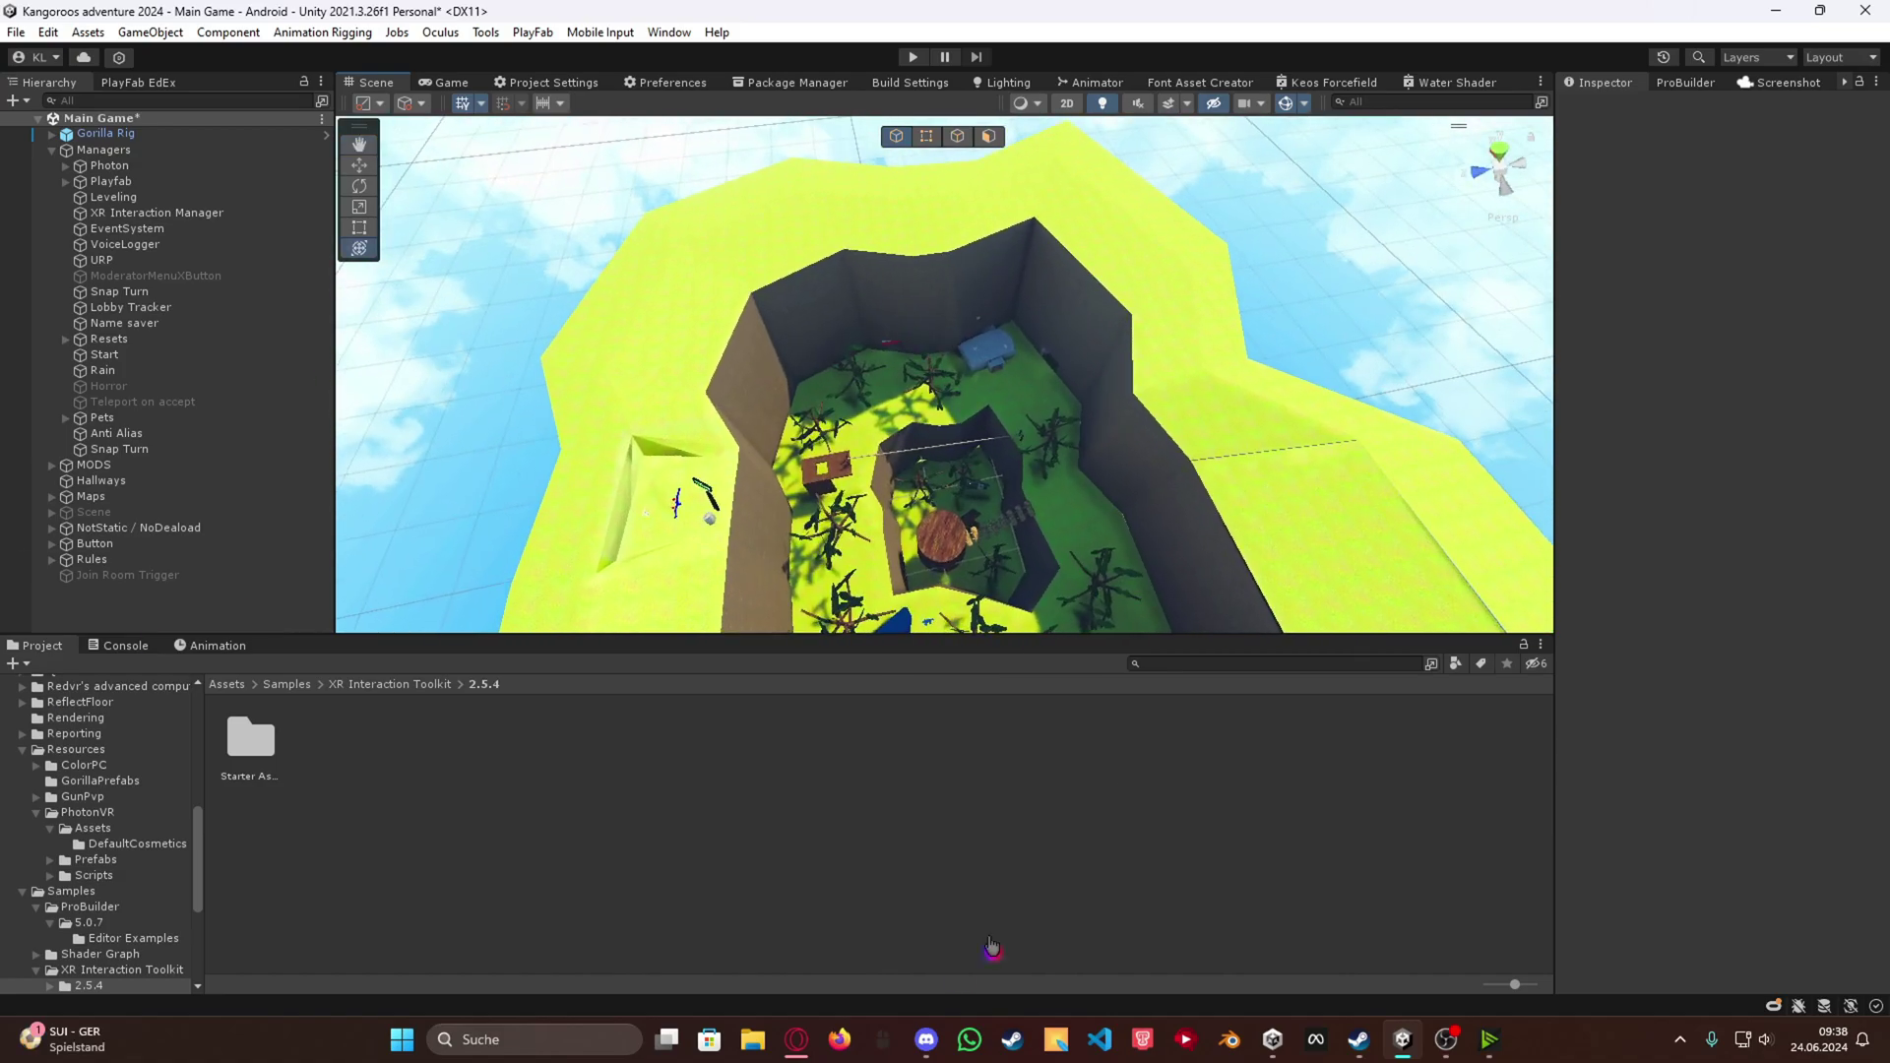